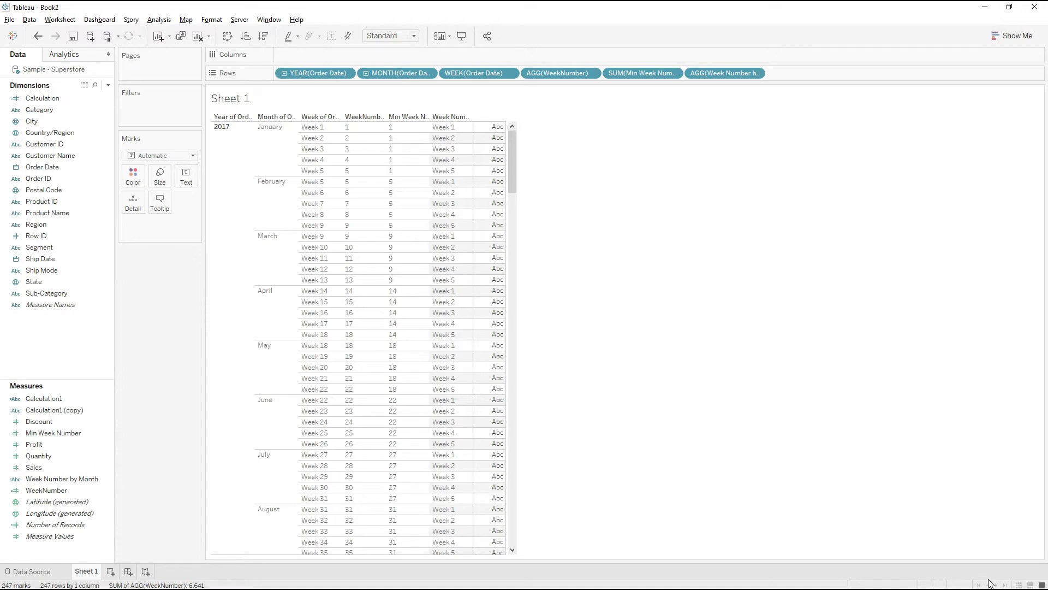
- Open a blank Sheet 1 on the Sample - Superstore data source
left_click(96, 443)
left_click(47, 431)
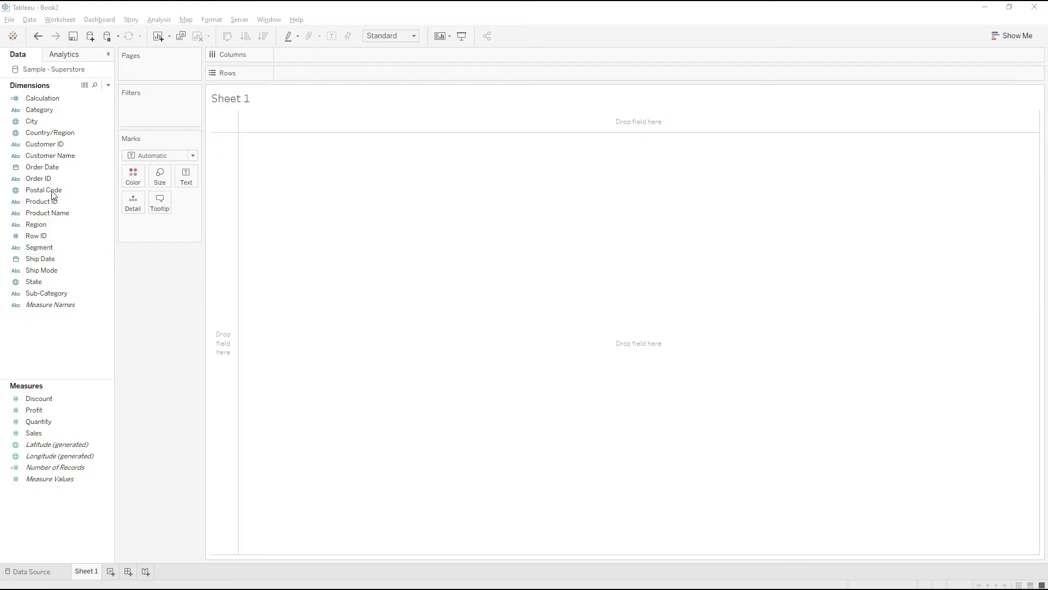
- Put Order Date on Rows twice, showing years and then months
left_click_drag(48, 174, 299, 82)
left_click_drag(46, 167, 395, 74)
right_click(396, 75)
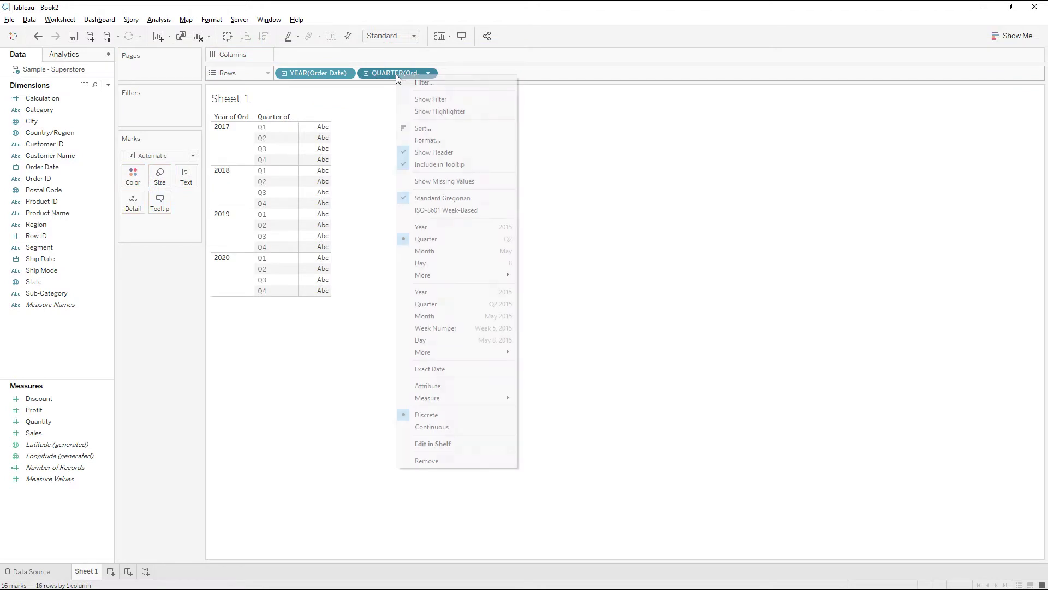
left_click(438, 252)
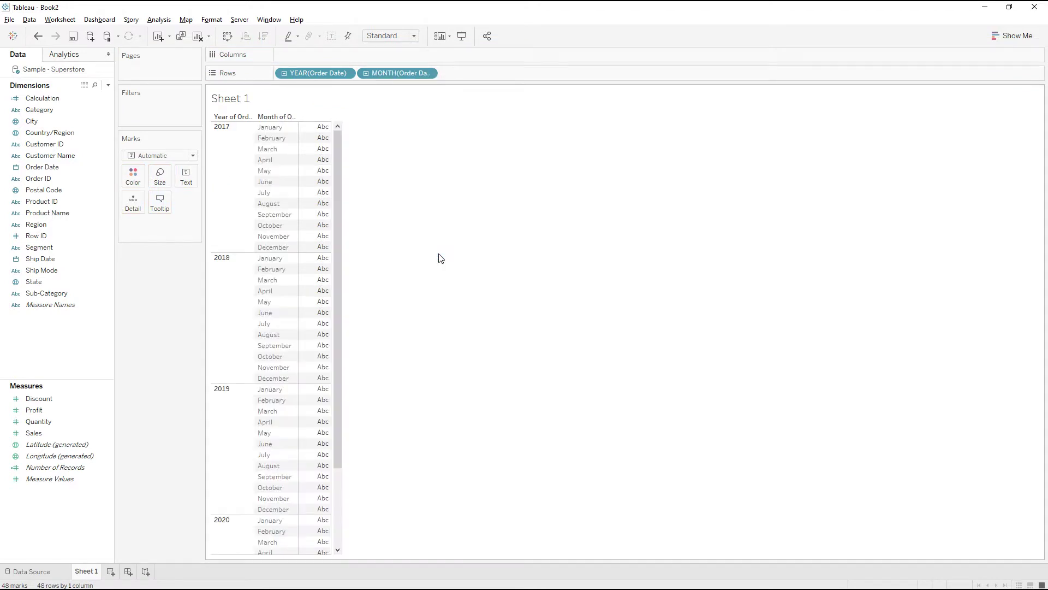
- Add a third Order Date level to Rows set to Week Number
left_click_drag(49, 167, 497, 74)
right_click(497, 74)
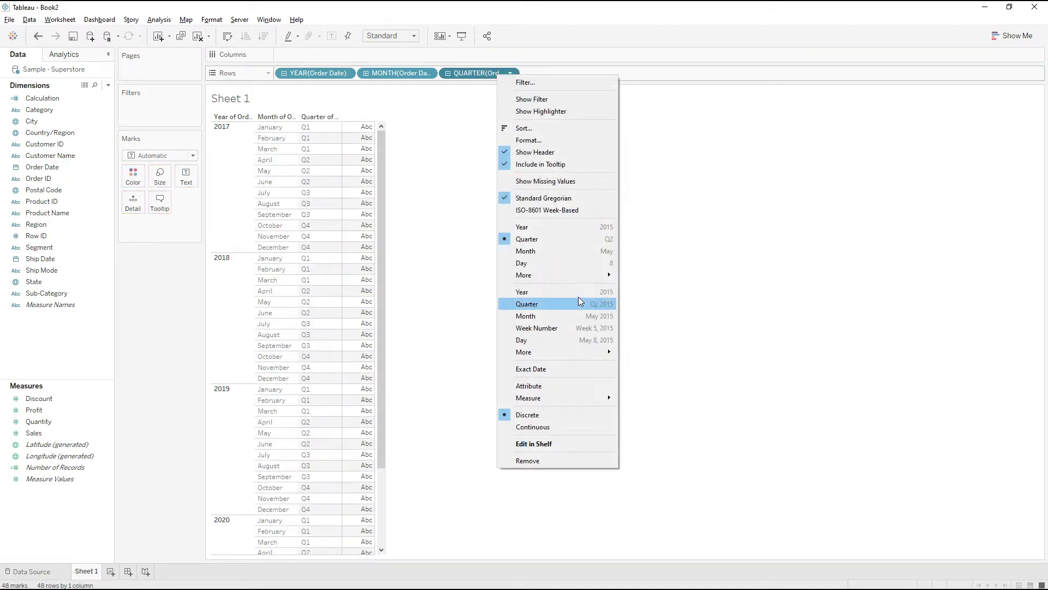
mouse_move(588, 279)
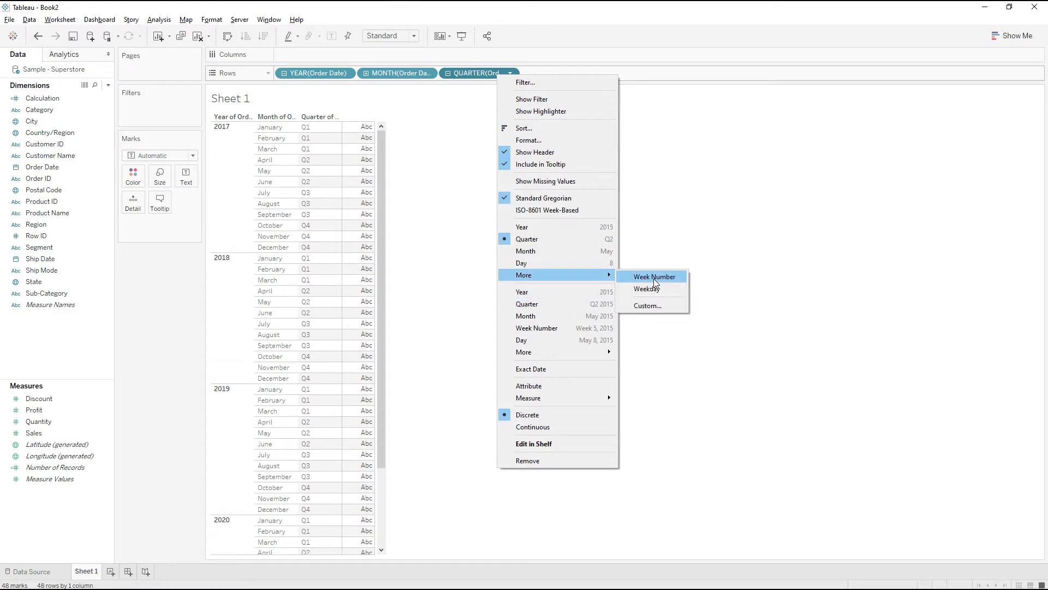
left_click(655, 278)
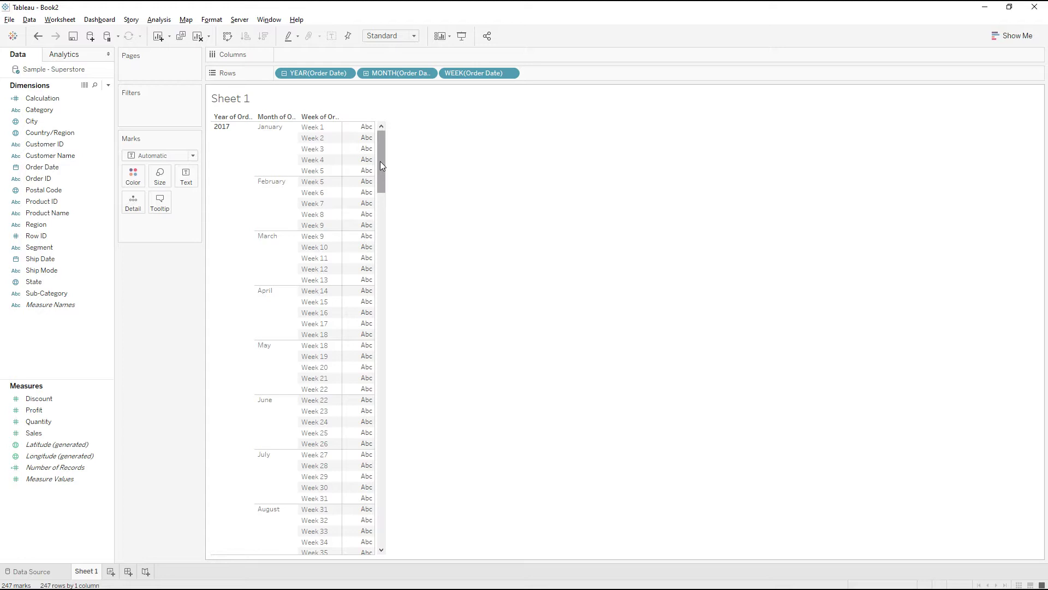
mouse_move(381, 162)
left_mouse_down()
mouse_move(381, 186)
mouse_move(386, 153)
left_mouse_up()
- Create Calculation1 as DATEPART('week',[Order Date]) and add it to Rows
right_click(48, 349)
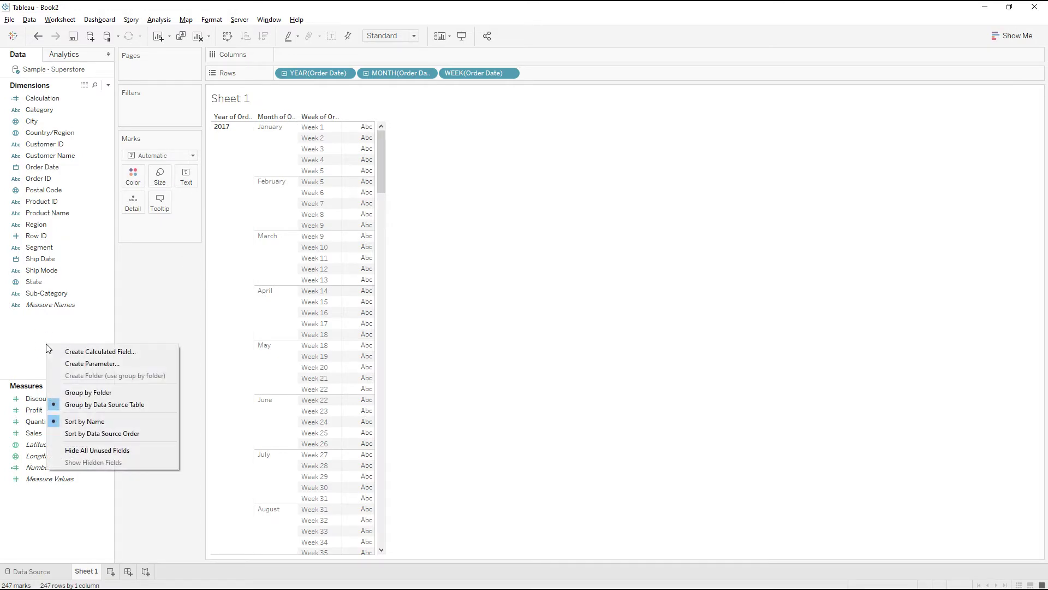
left_click(100, 350)
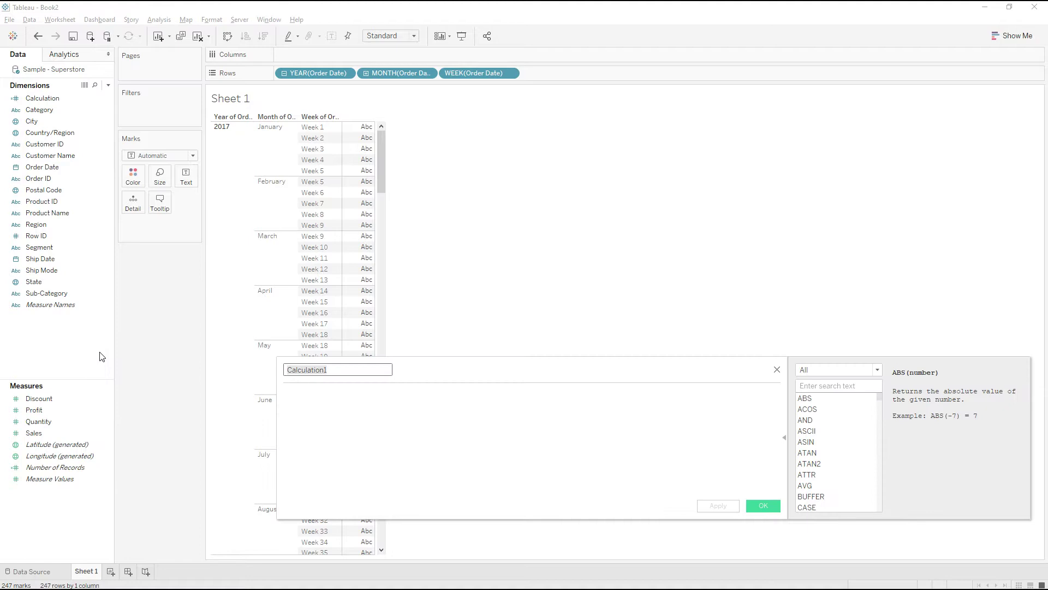
key("Tab")
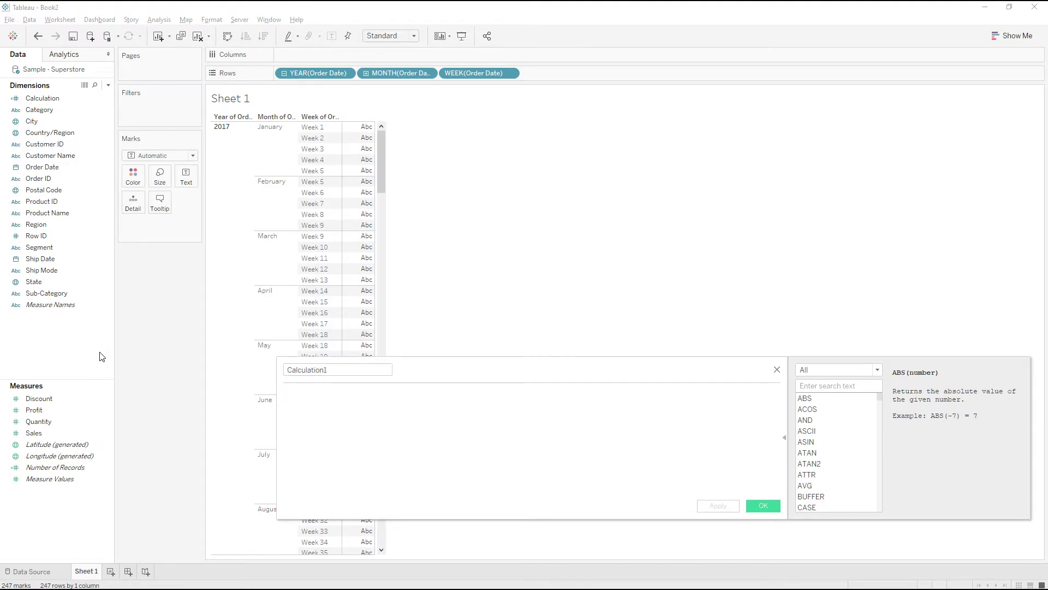
type("datepart")
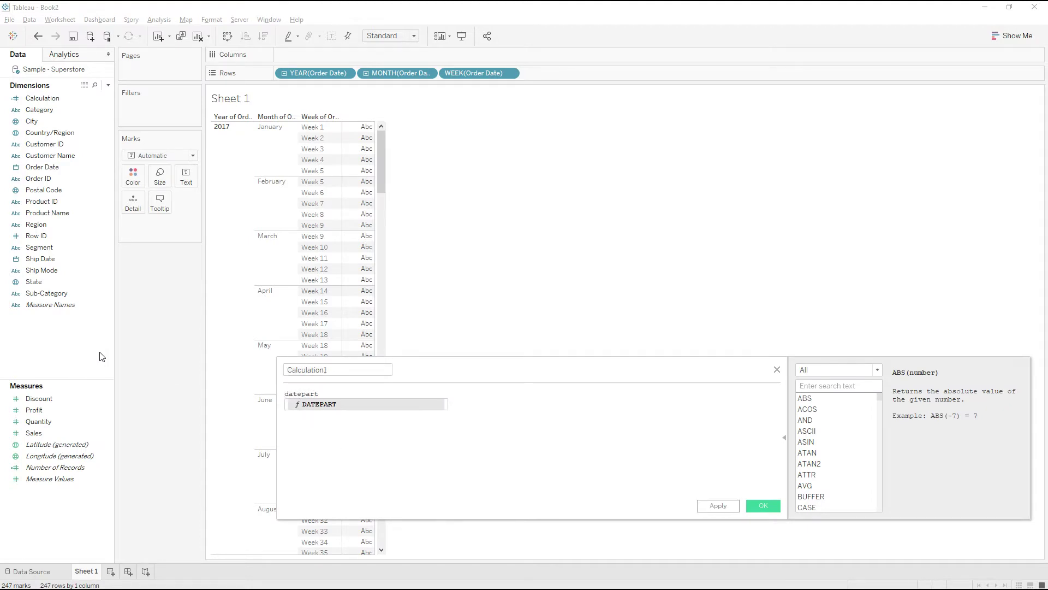
key("Return")
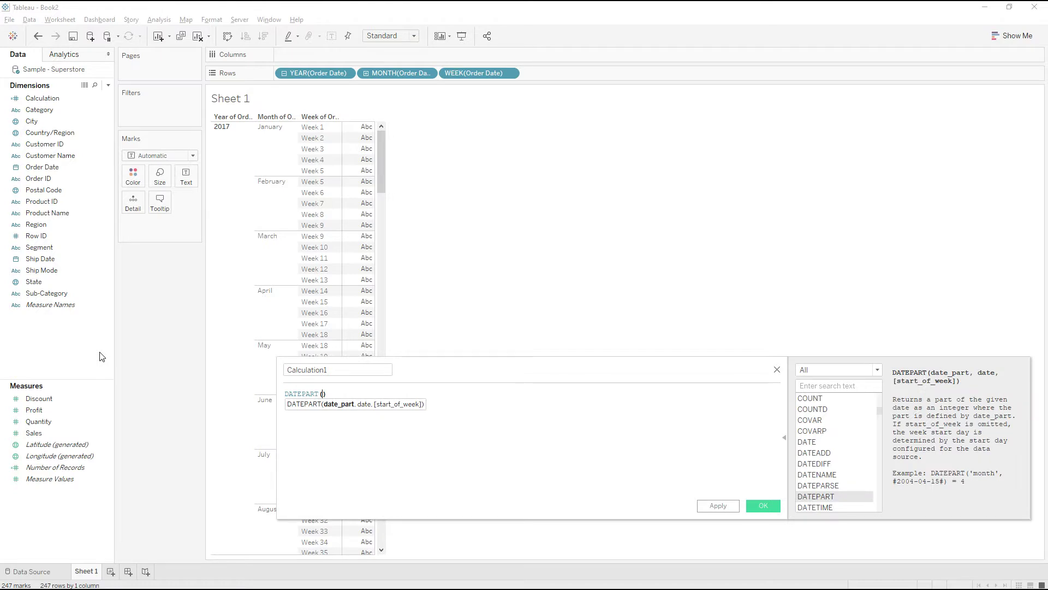
type("'")
type("week'")
type(",")
type("[Order Date]")
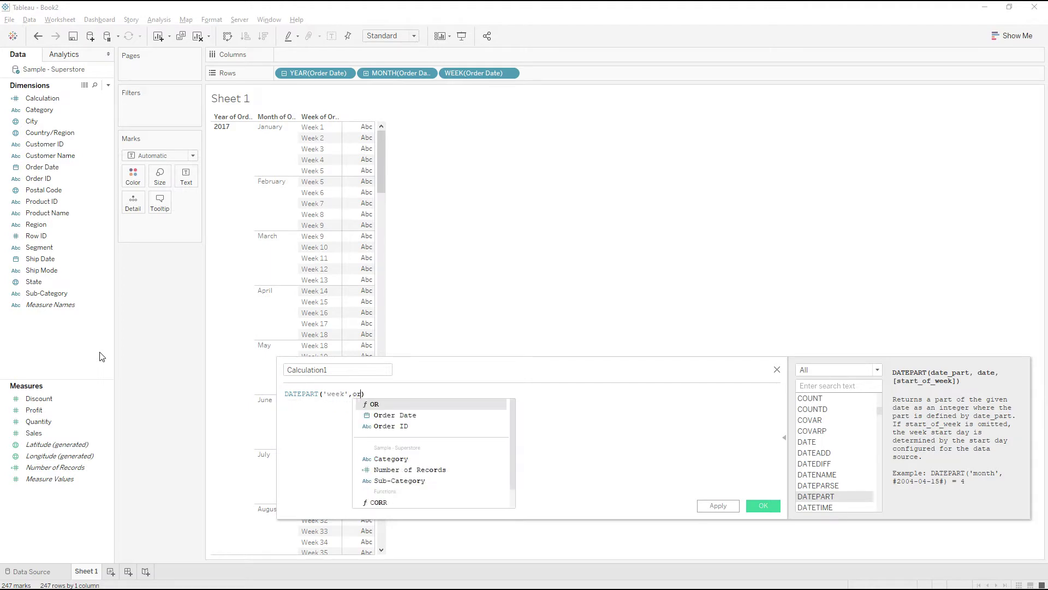
key("Return")
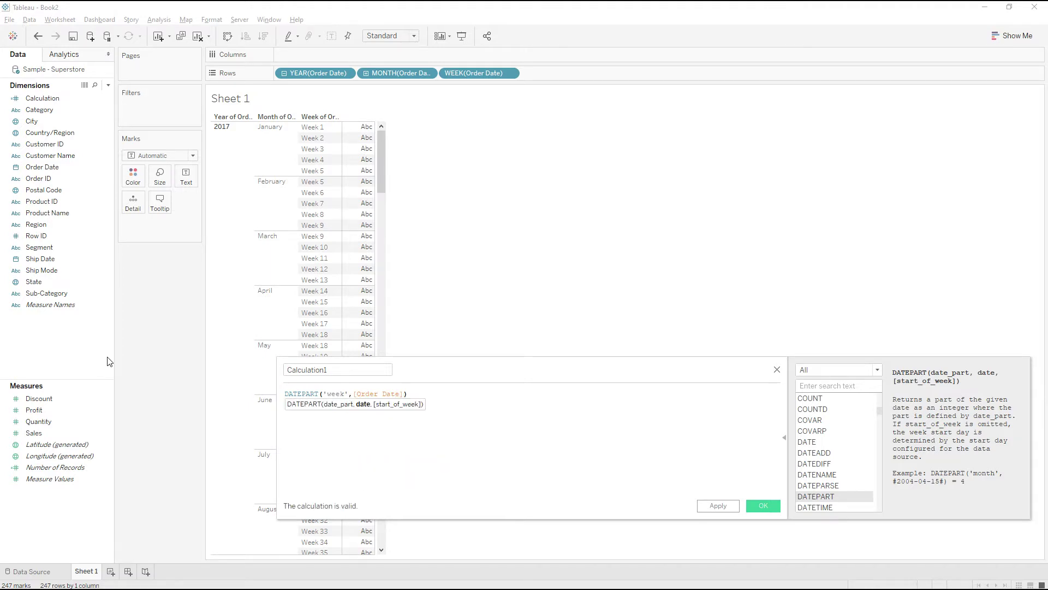
left_click(754, 506)
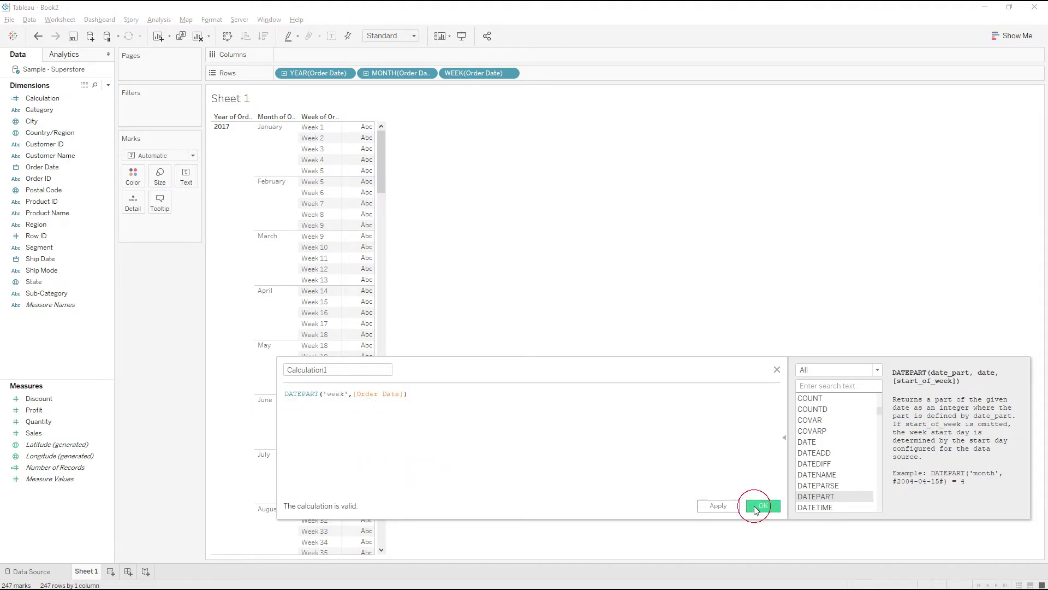
left_click_drag(44, 398, 549, 70)
- Make the Calculation1 pill discrete and wrap its formula in MIN()
right_click(550, 70)
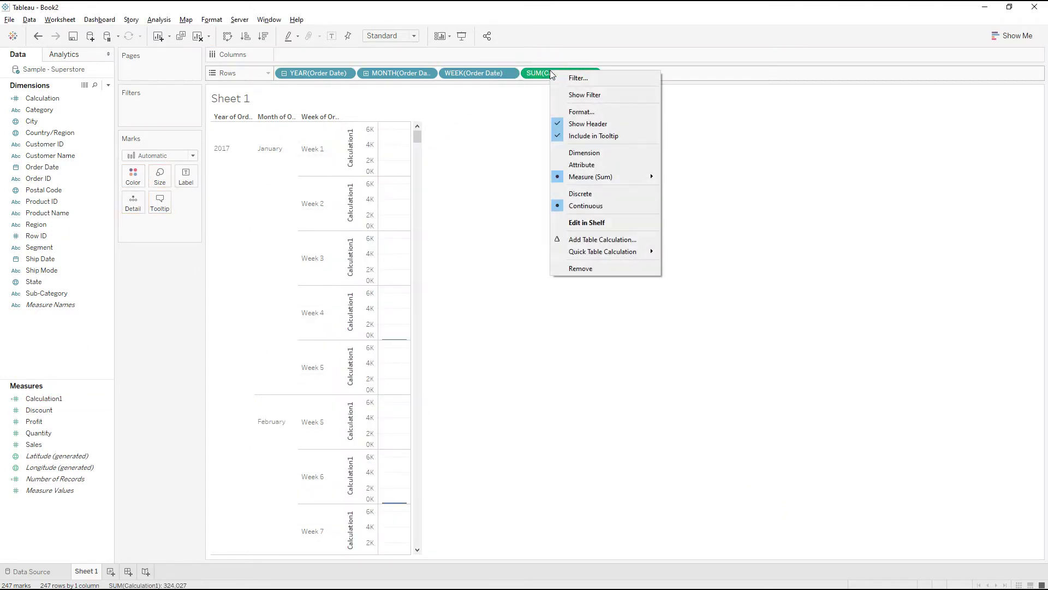
left_click(580, 193)
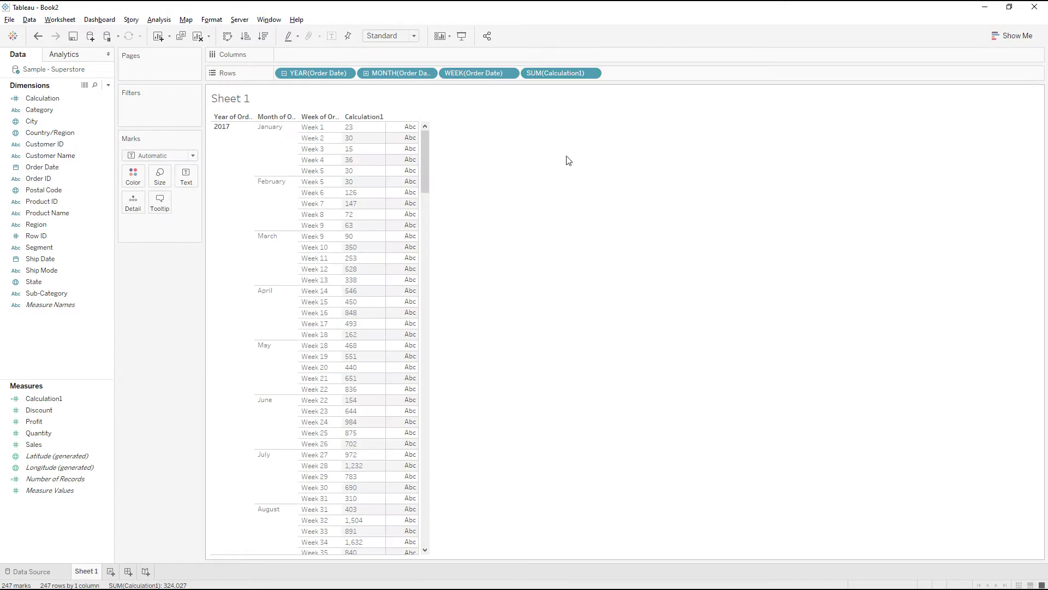
right_click(38, 398)
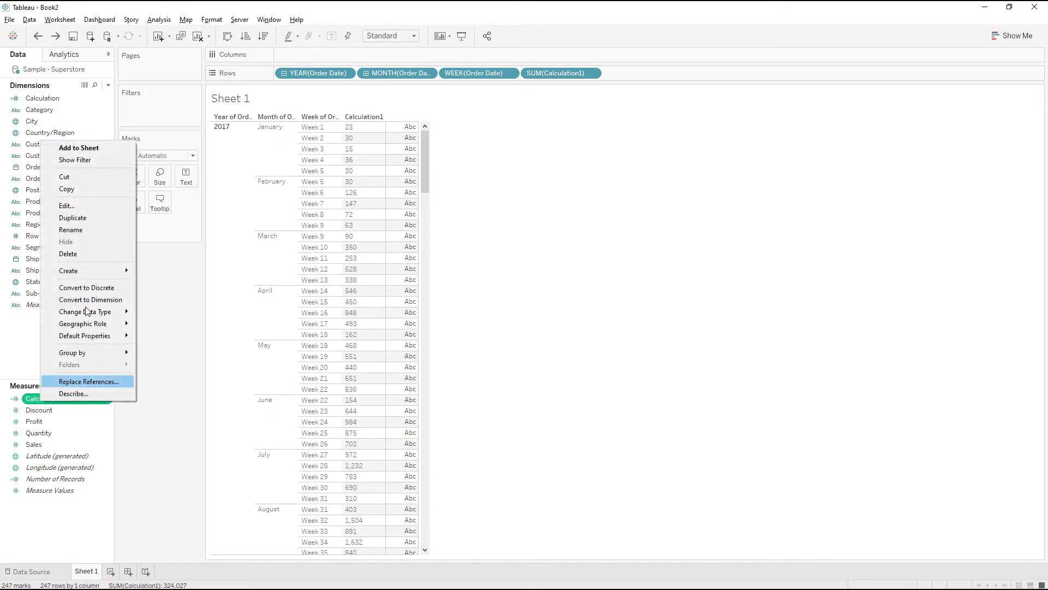
left_click(72, 206)
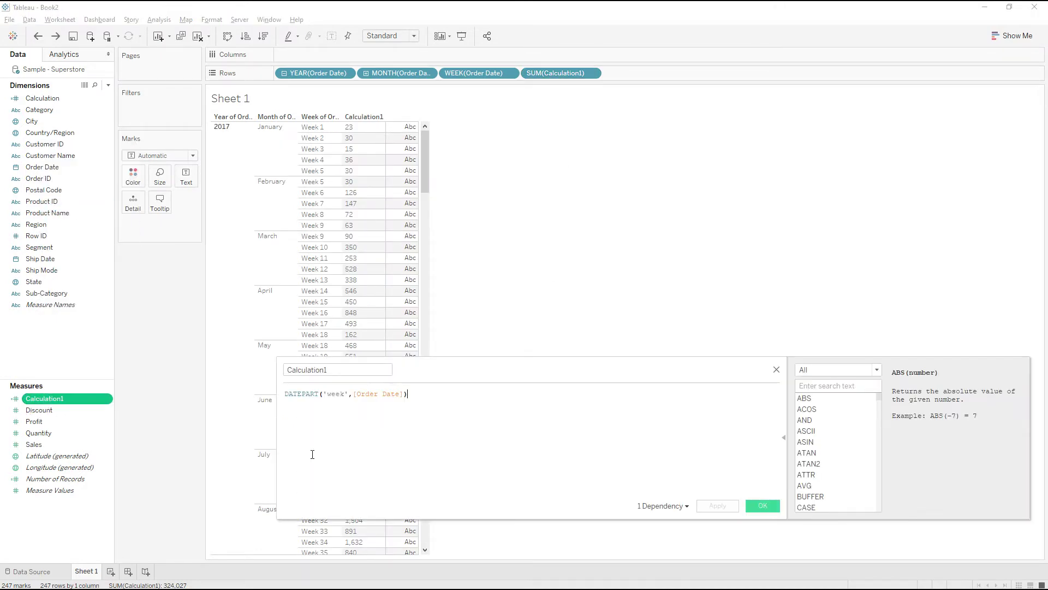
left_click(286, 394)
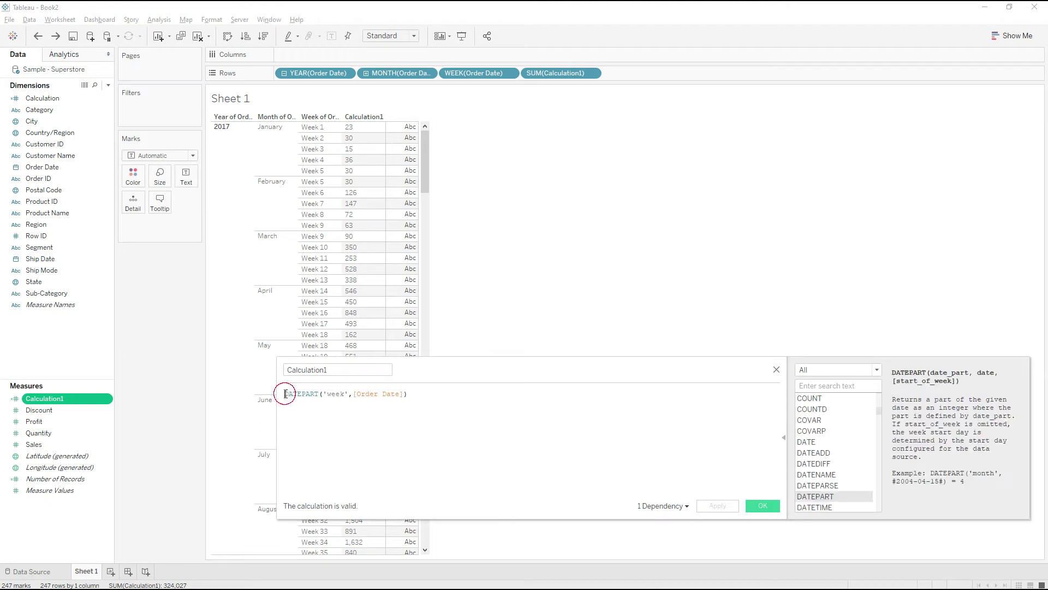
type("MIN")
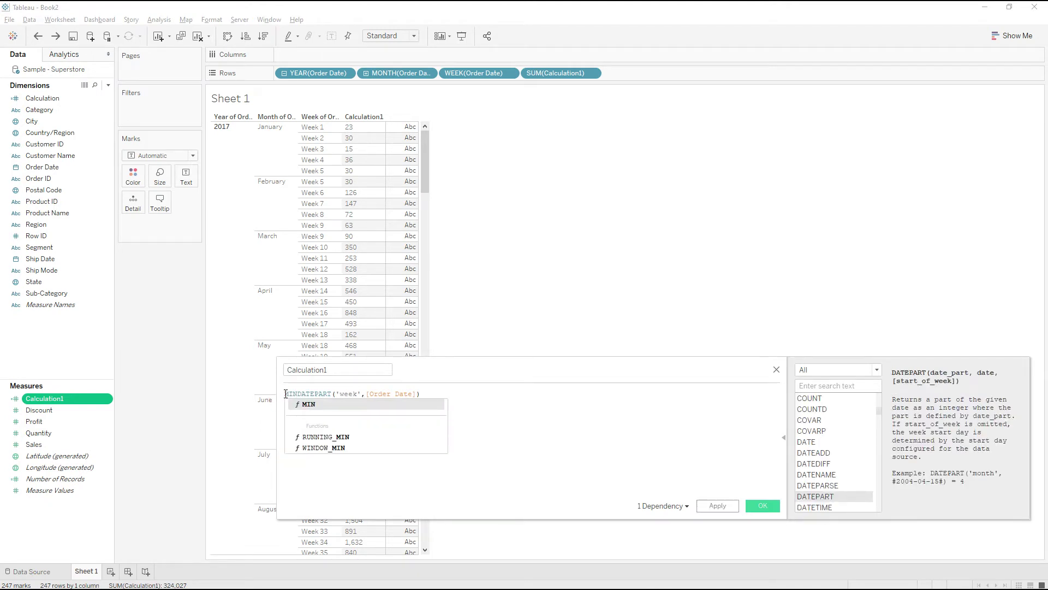
type("(")
left_click(435, 396)
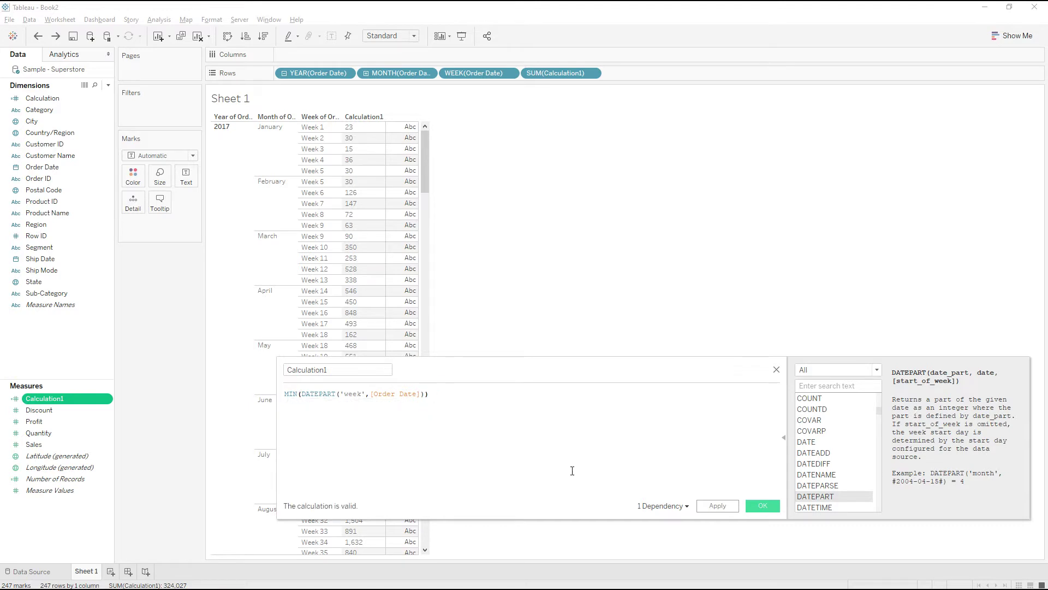
left_click(758, 505)
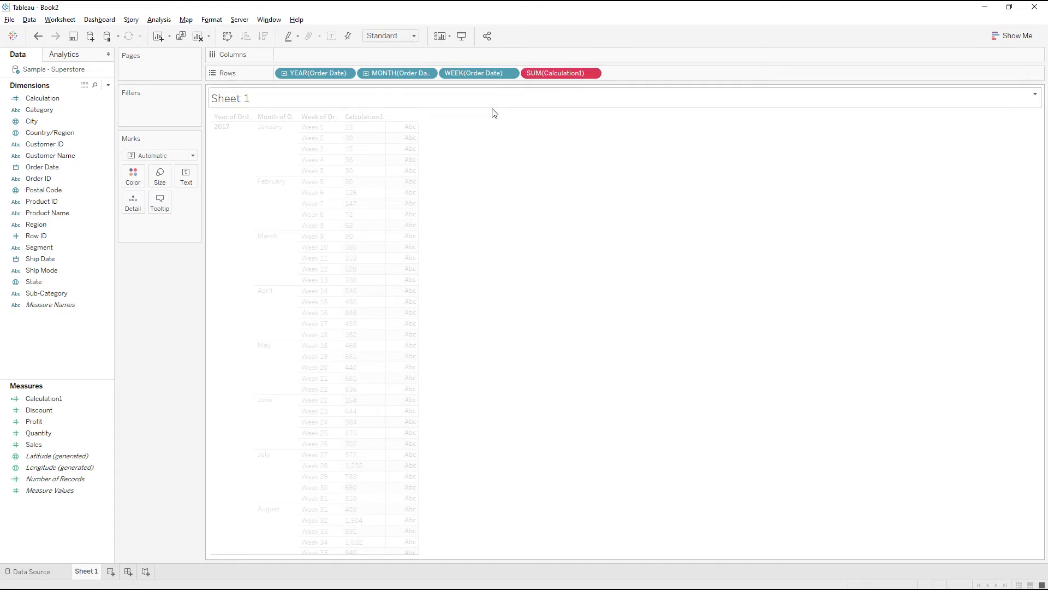
- Add AGG(Calculation1) to Rows as a discrete week-number column
left_click_drag(46, 399, 784, 298)
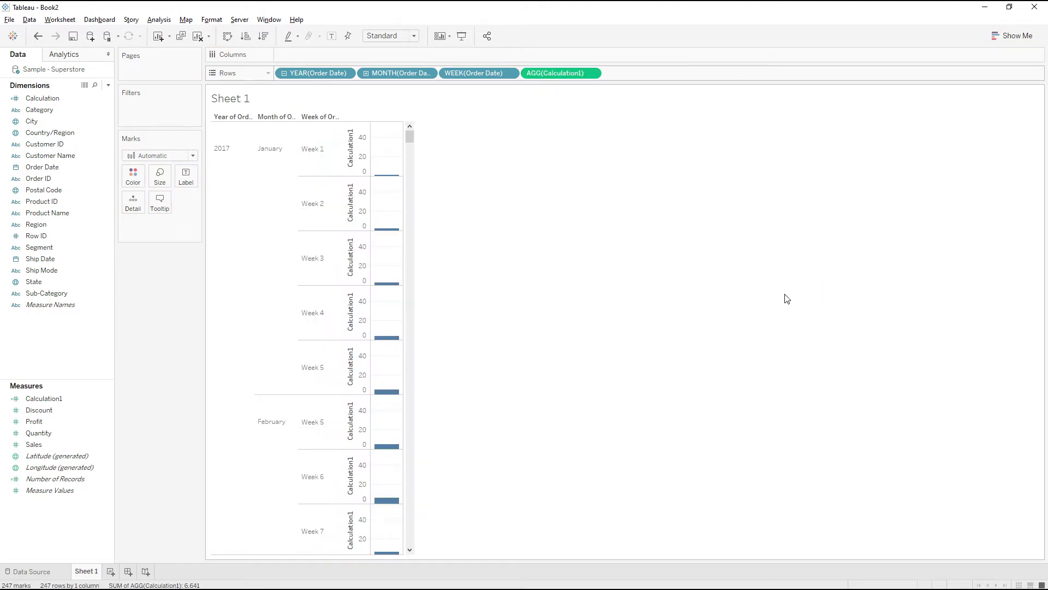
right_click(549, 74)
left_click(578, 172)
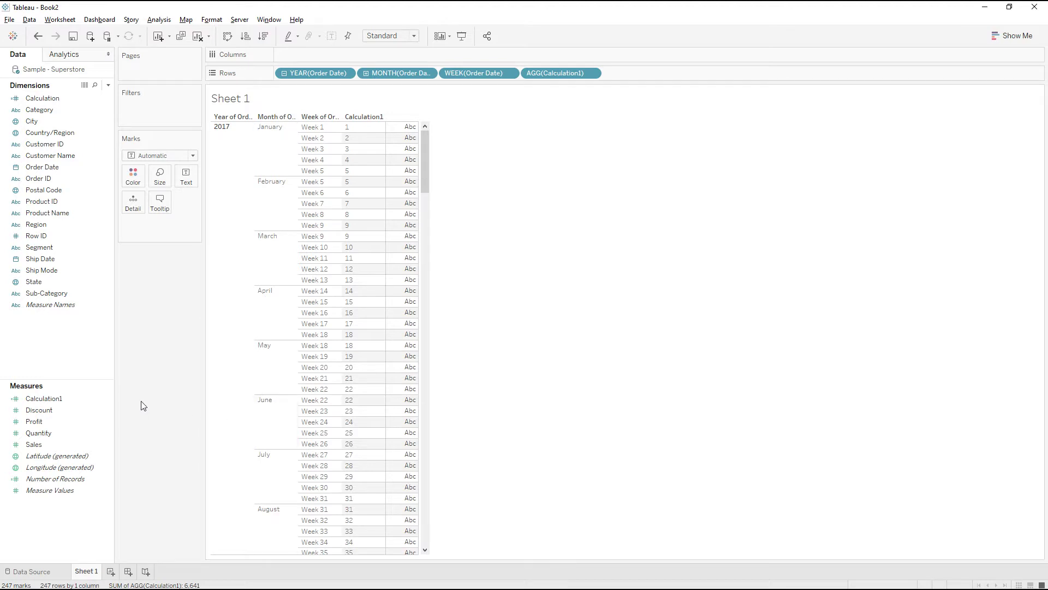
- Duplicate Calculation1 and open the copy's formula for editing
right_click(64, 397)
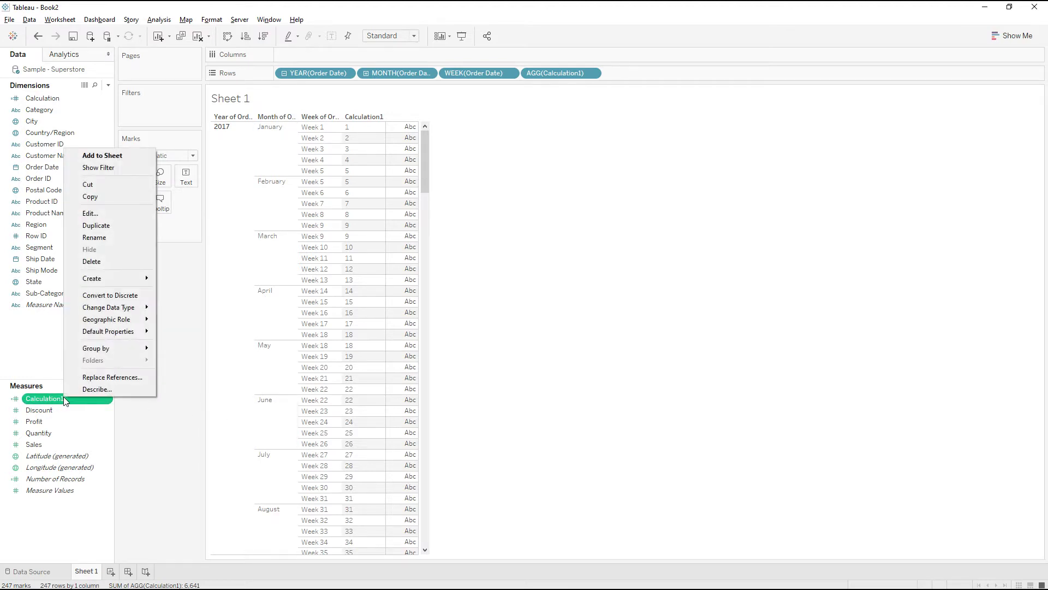
left_click(107, 226)
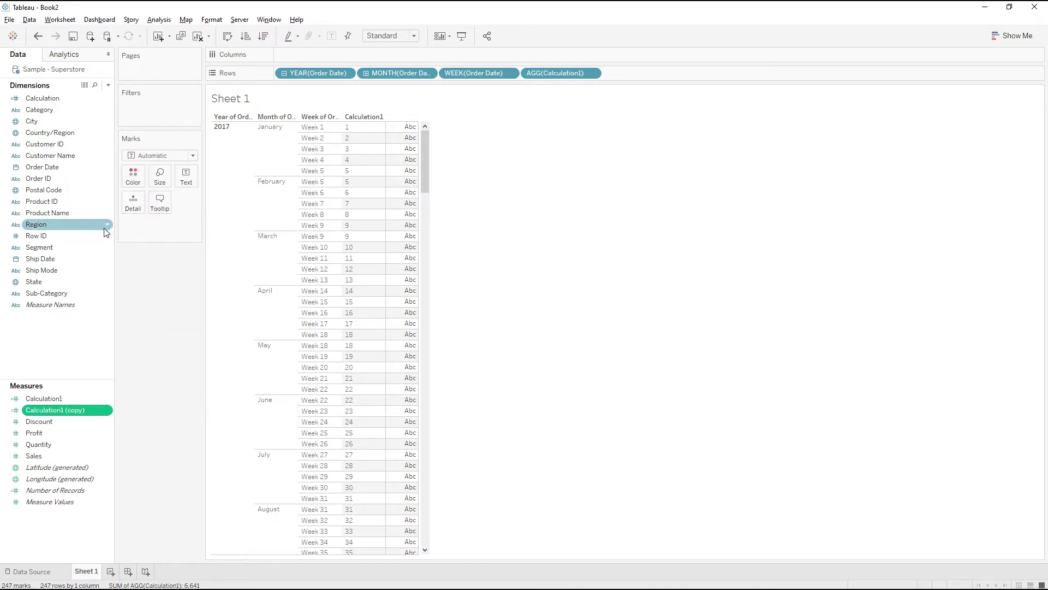
right_click(61, 411)
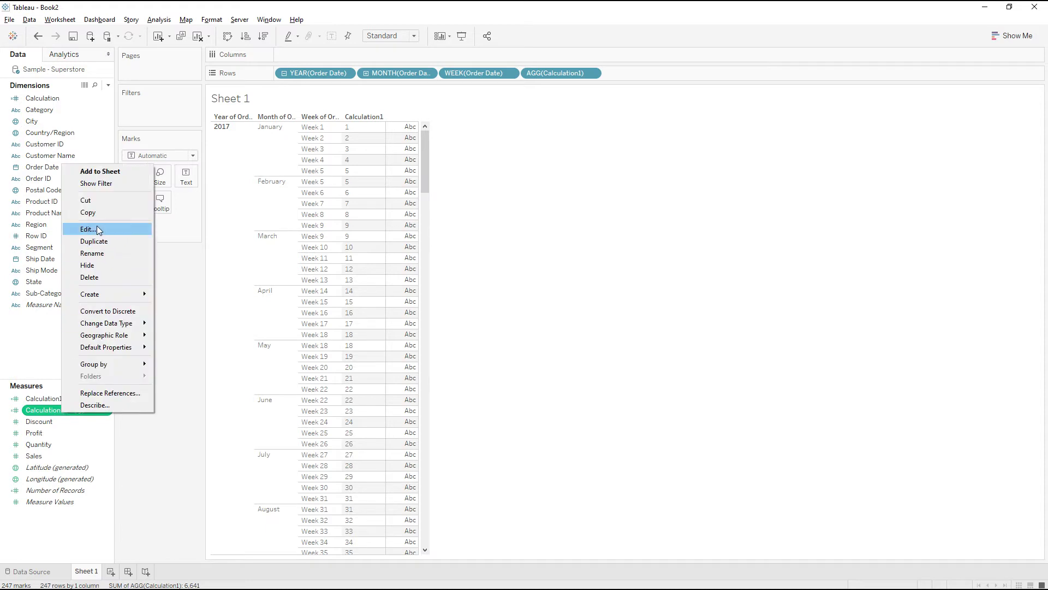
left_click(99, 230)
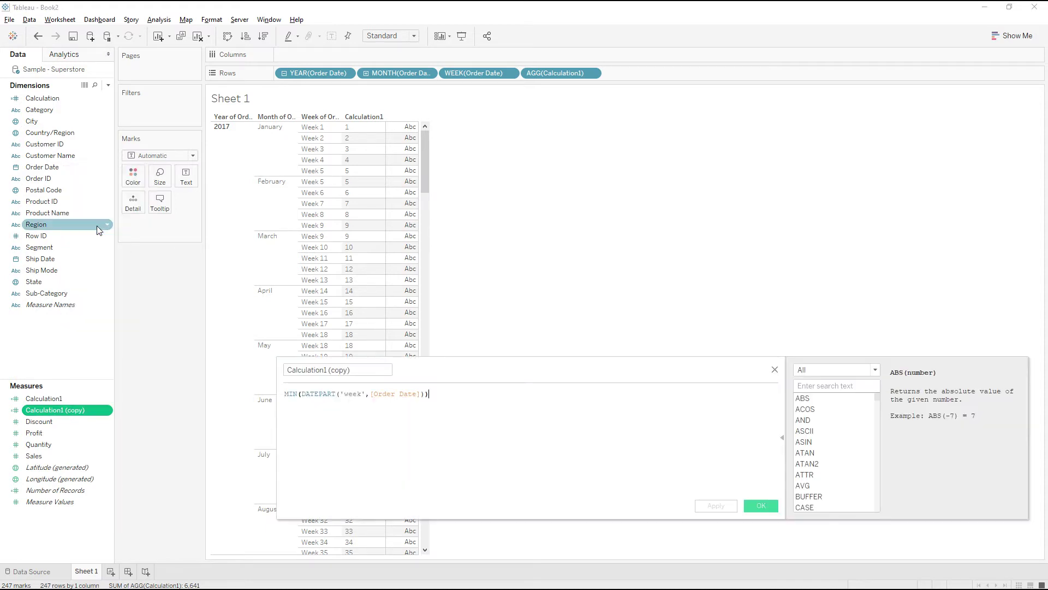
- Change the copy's formula to { FIXED MONTH([Order Date]) : MIN(DATEPART('week',[Order Date]))}
left_click(285, 393)
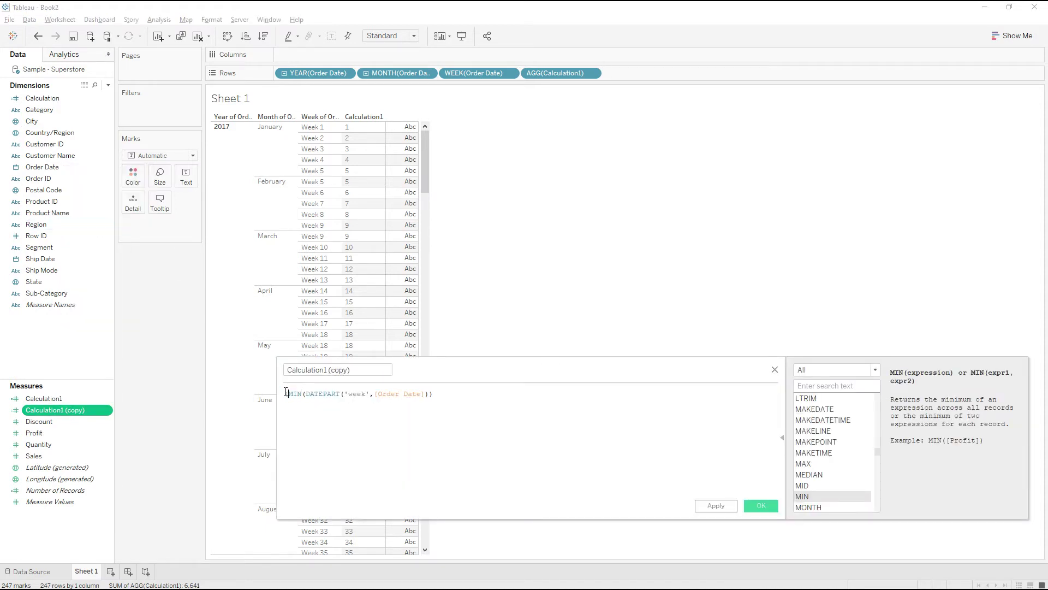
left_click(463, 398)
type("}")
left_click(292, 393)
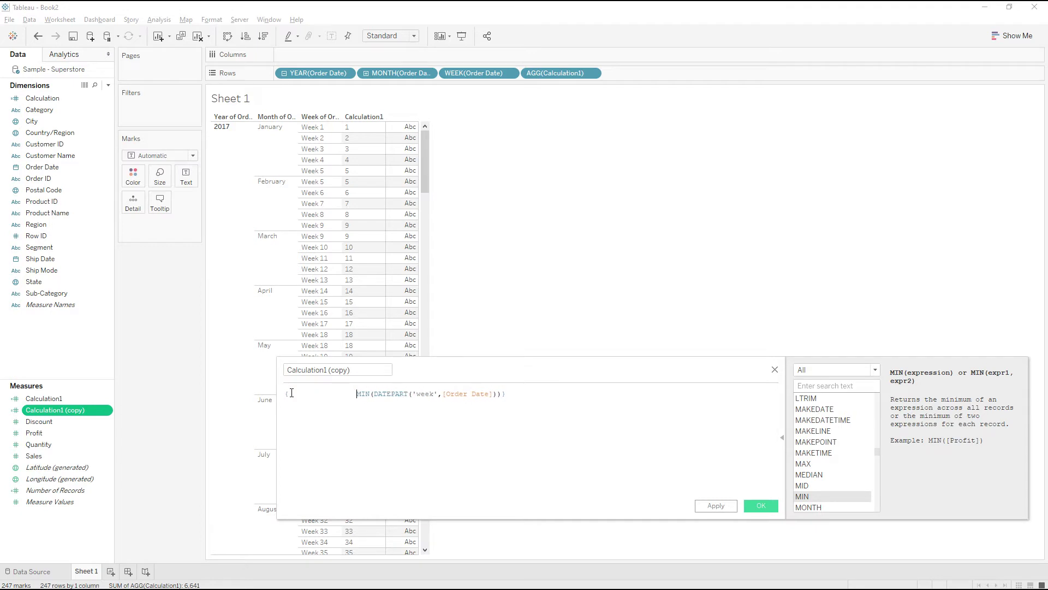
left_click(298, 394)
type("FIXED ")
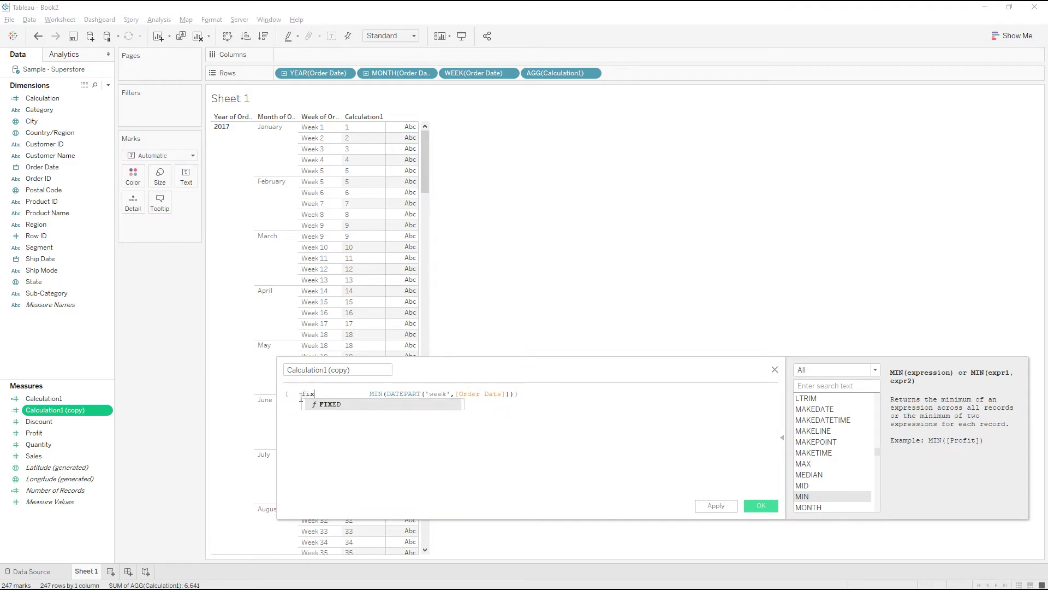
type("MONTH")
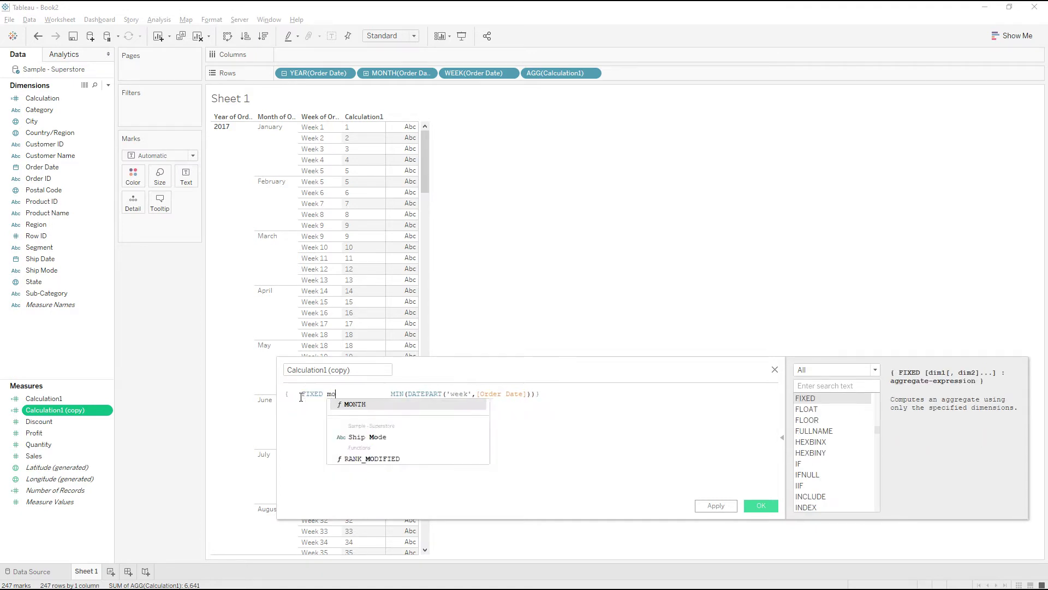
key("Return")
type("[Order Date]")
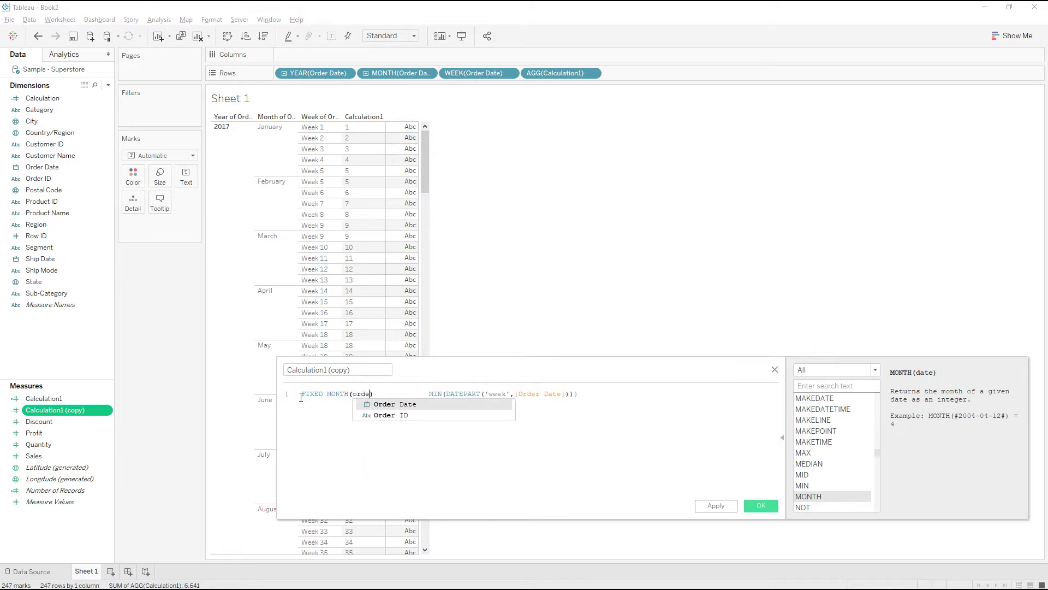
key("Right")
key("Right")
type(":")
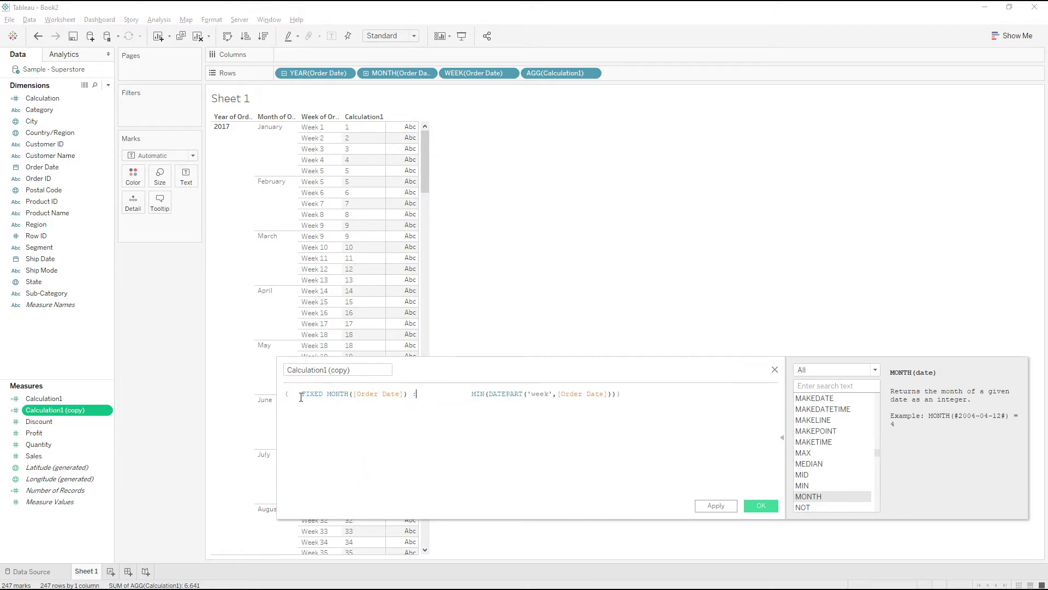
left_click(754, 502)
- Add Calculation1 (copy) to Rows as a discrete column of each month's first week
left_click_drag(64, 411, 677, 79)
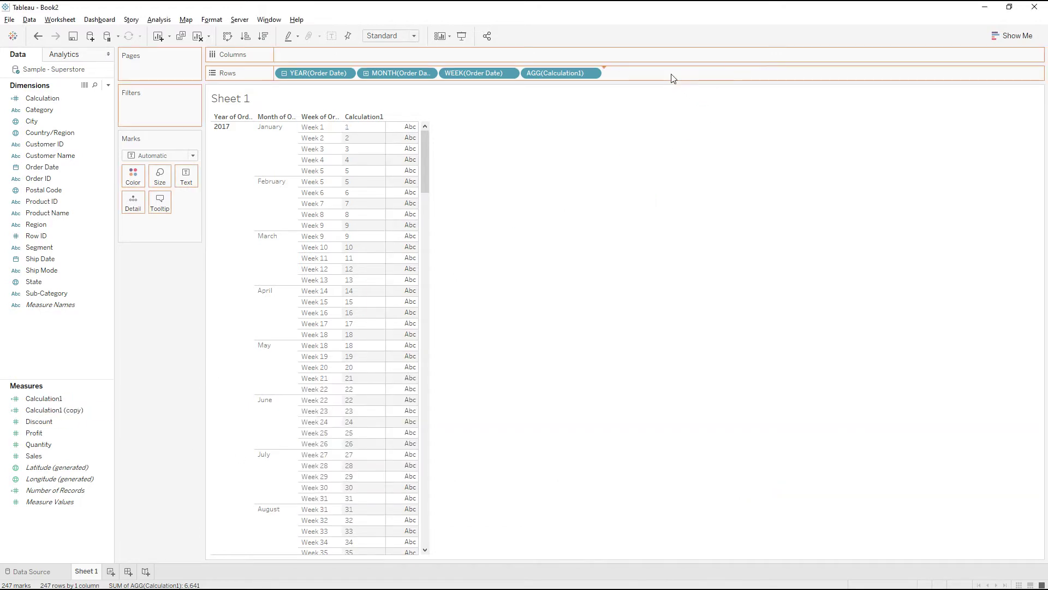
left_click(674, 73)
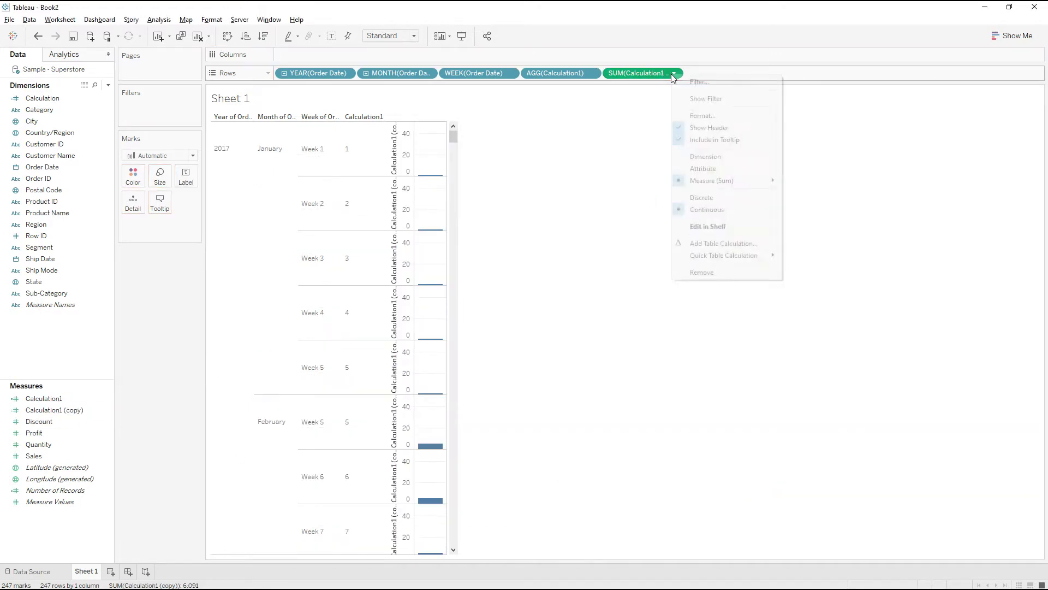
left_click(713, 198)
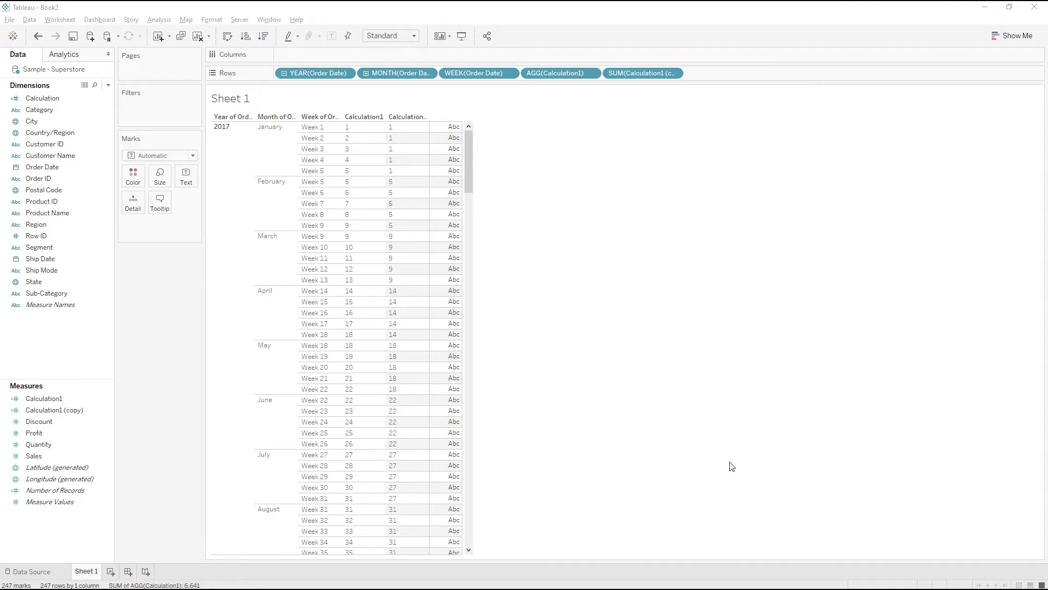
left_click(70, 400)
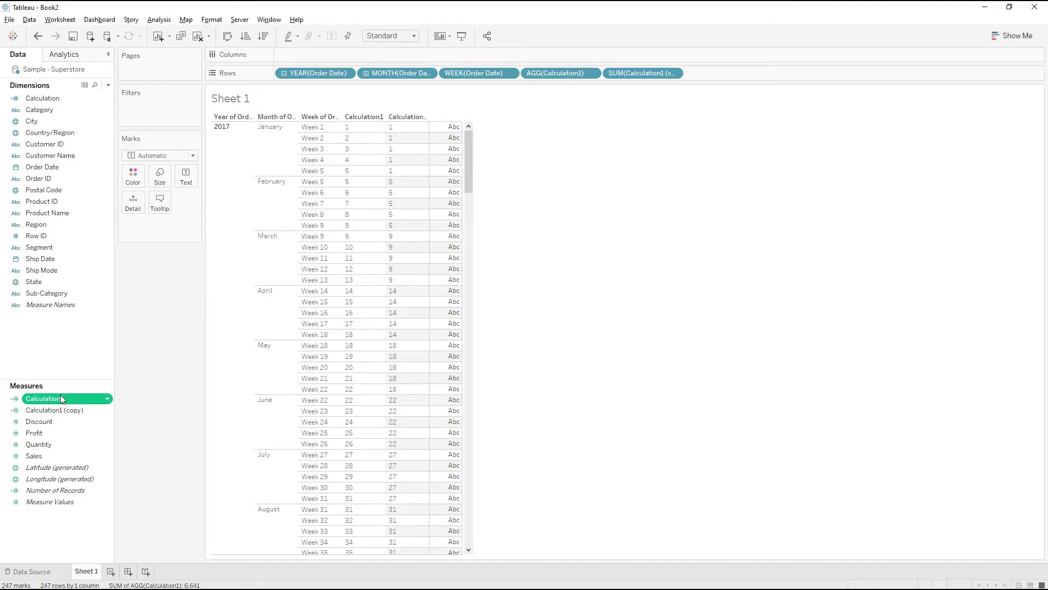
- Rename Calculation1 to WeekNumber
right_click(60, 396)
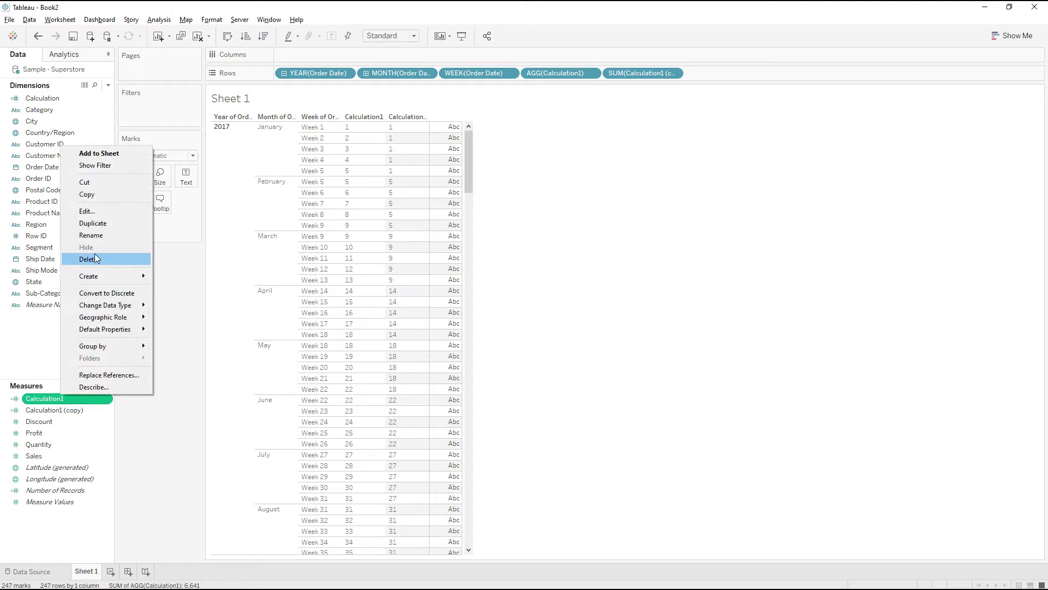
left_click(100, 235)
type("WeekNumber")
key("Return")
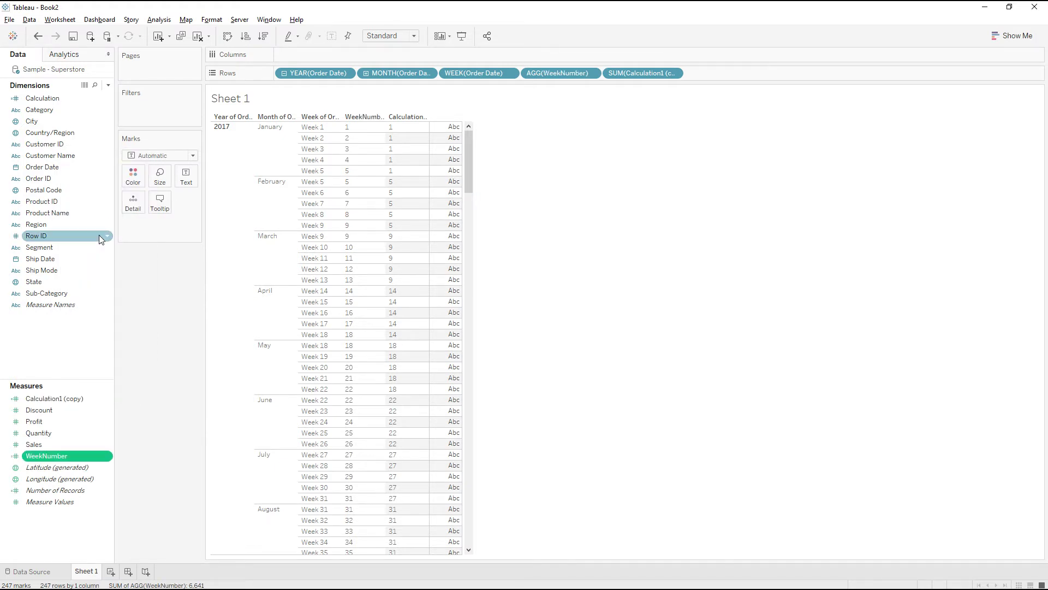
- Rename Calculation1 (copy) to Min Week Number
left_click(45, 399)
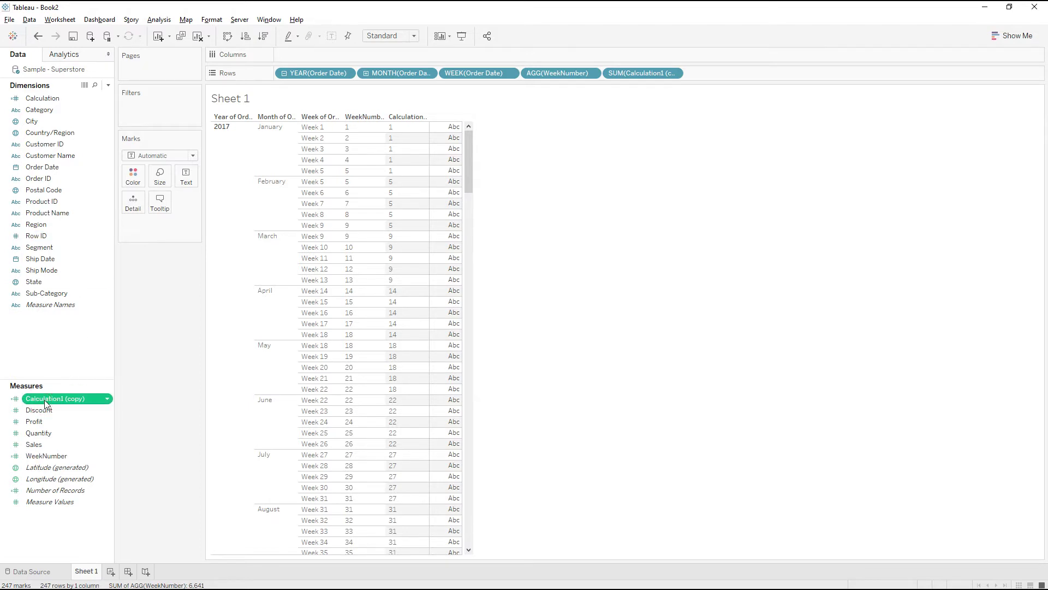
right_click(45, 399)
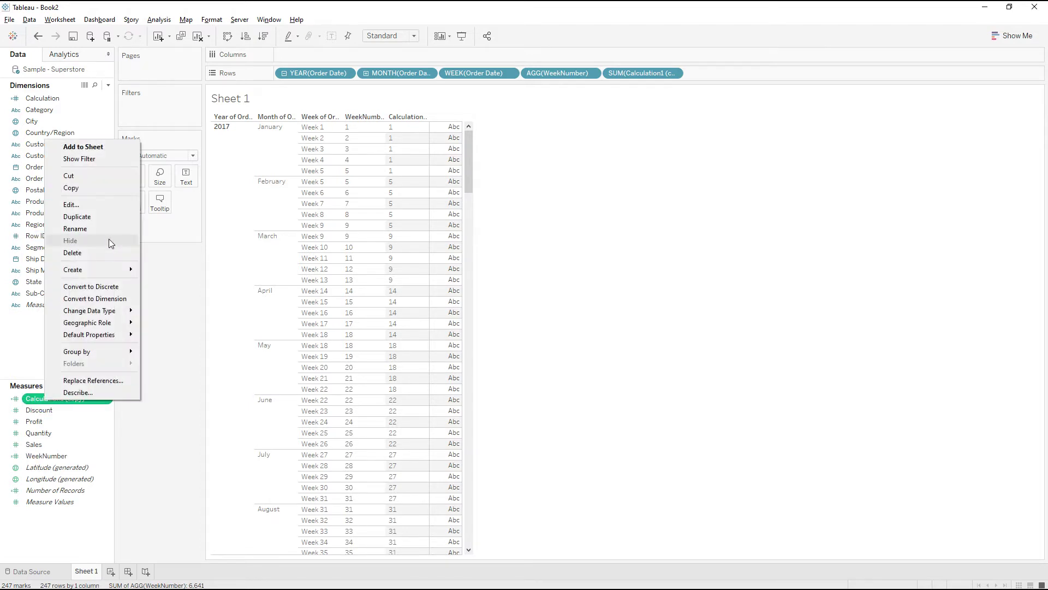
left_click(92, 225)
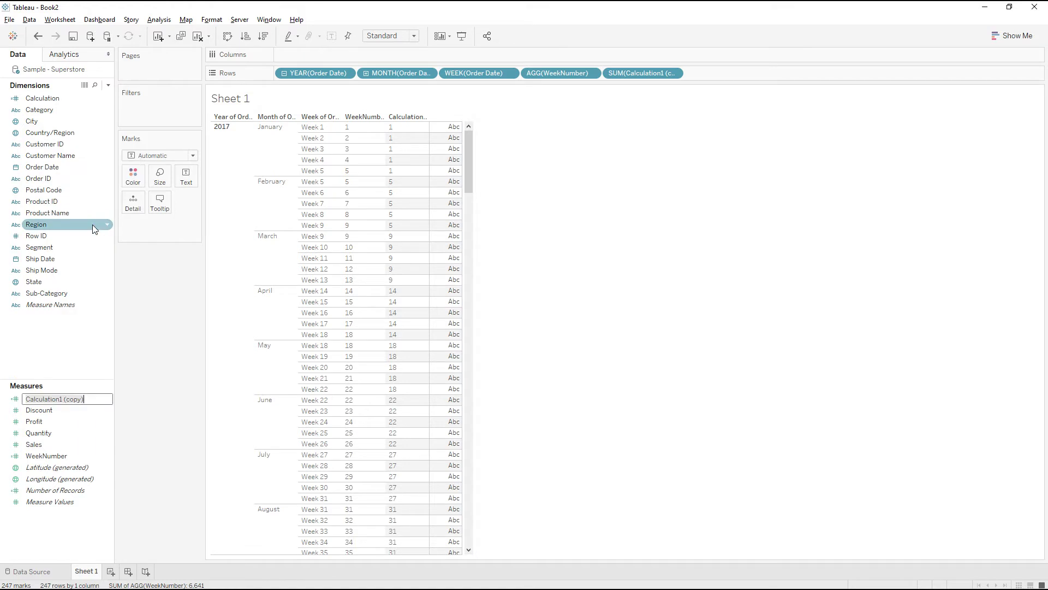
type("Min Week Number")
key("Return")
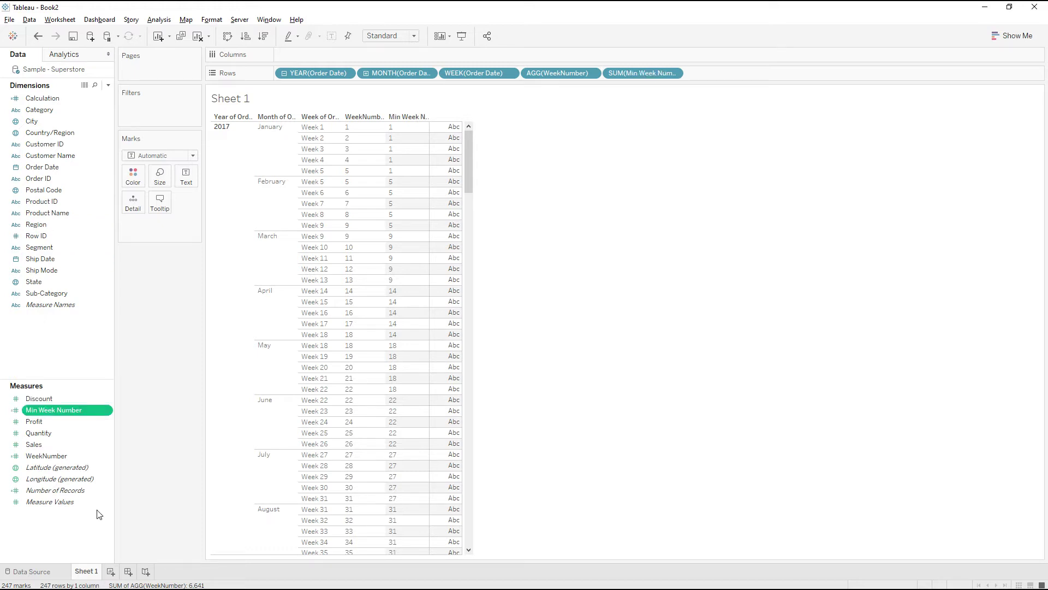
right_click(64, 528)
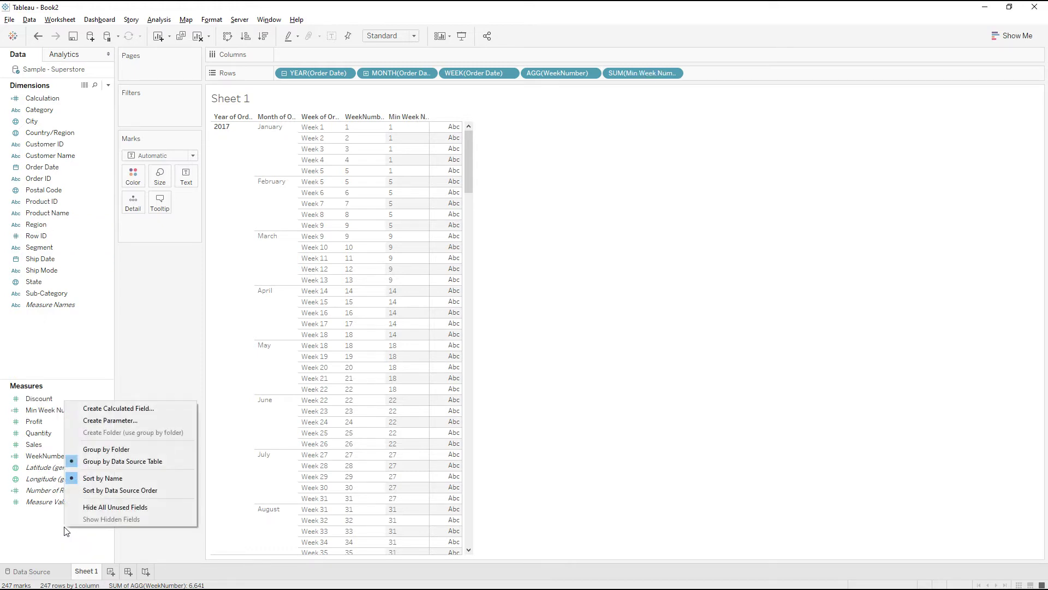
- Create a new calculated field named Week Number by Month
left_click(109, 410)
left_click(289, 414)
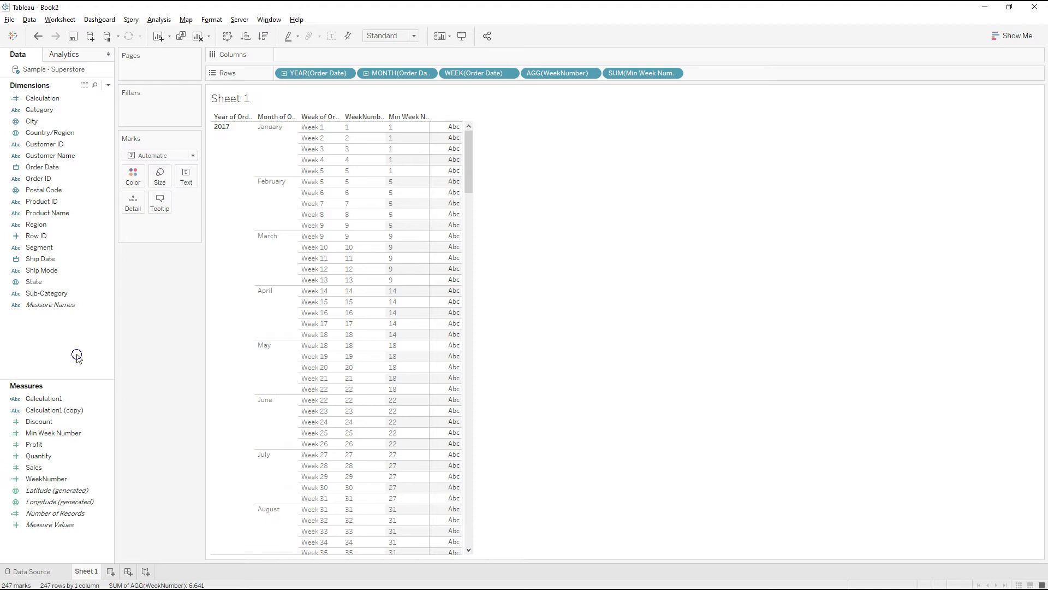
right_click(77, 356)
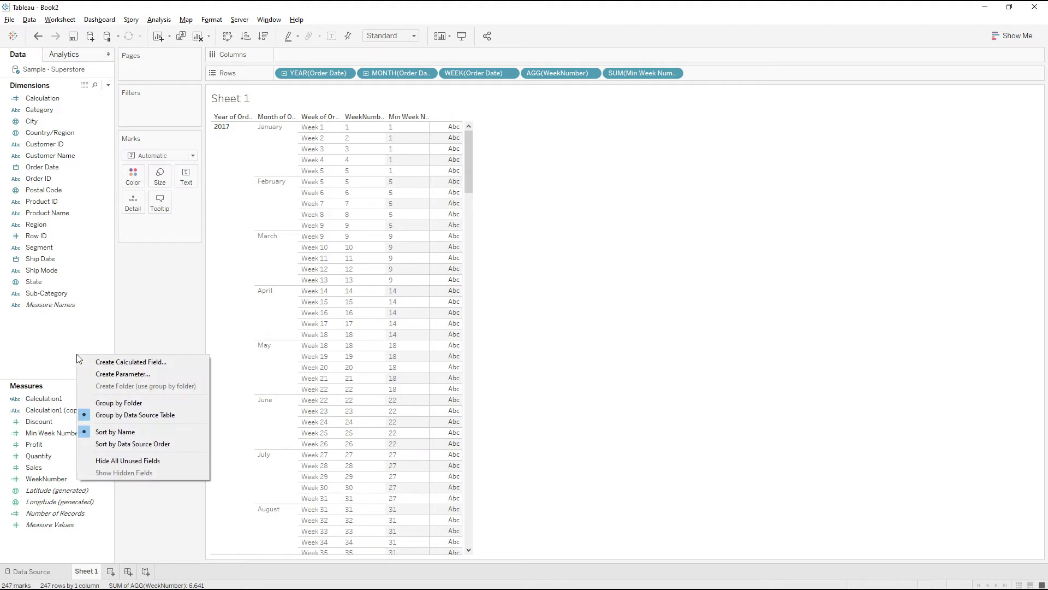
left_click(114, 362)
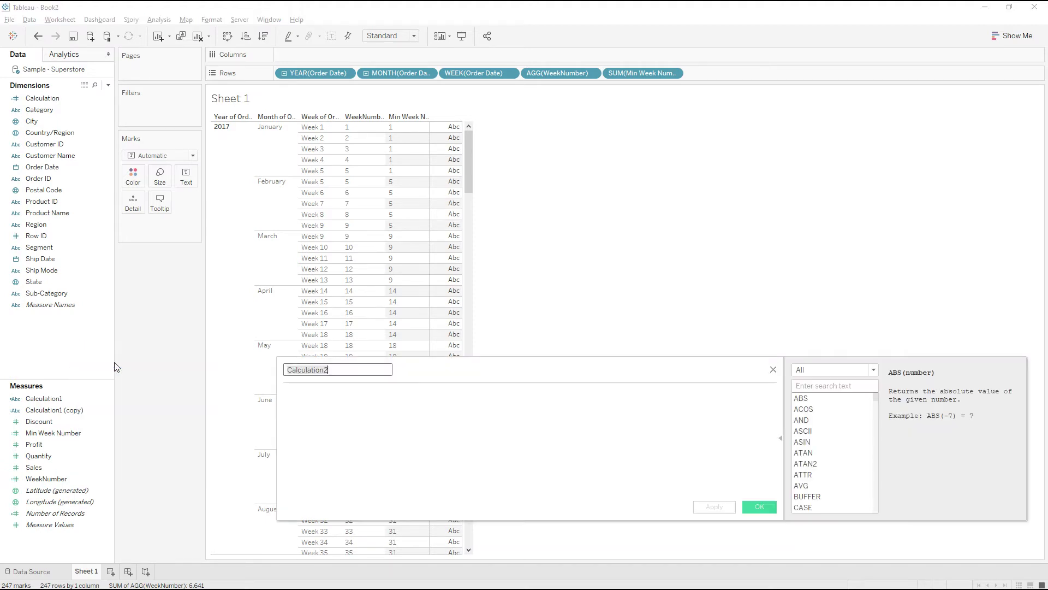
type("Week")
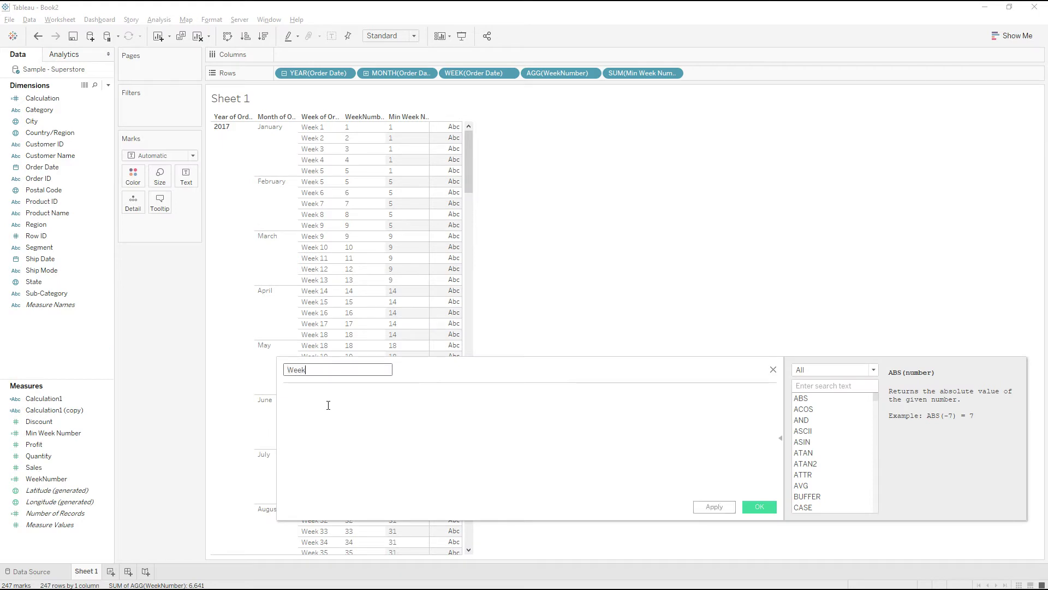
type(" Number by Month")
left_click(328, 405)
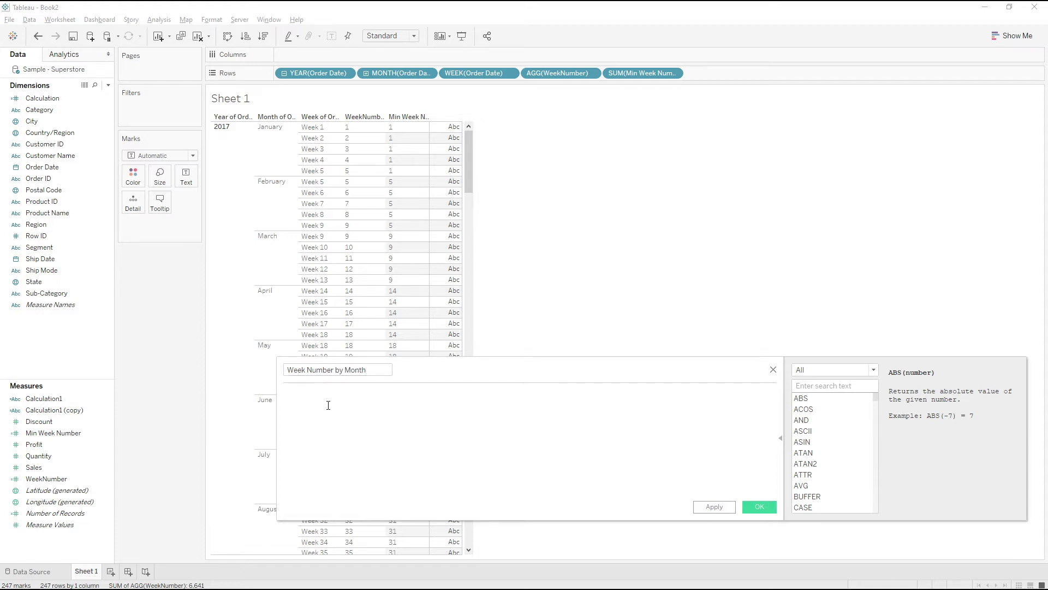
- Write the first branch: if [WeekNumber]=[Min Week Number] then 'Week 1'
type("if wee")
key("Down")
key("Return")
type("=")
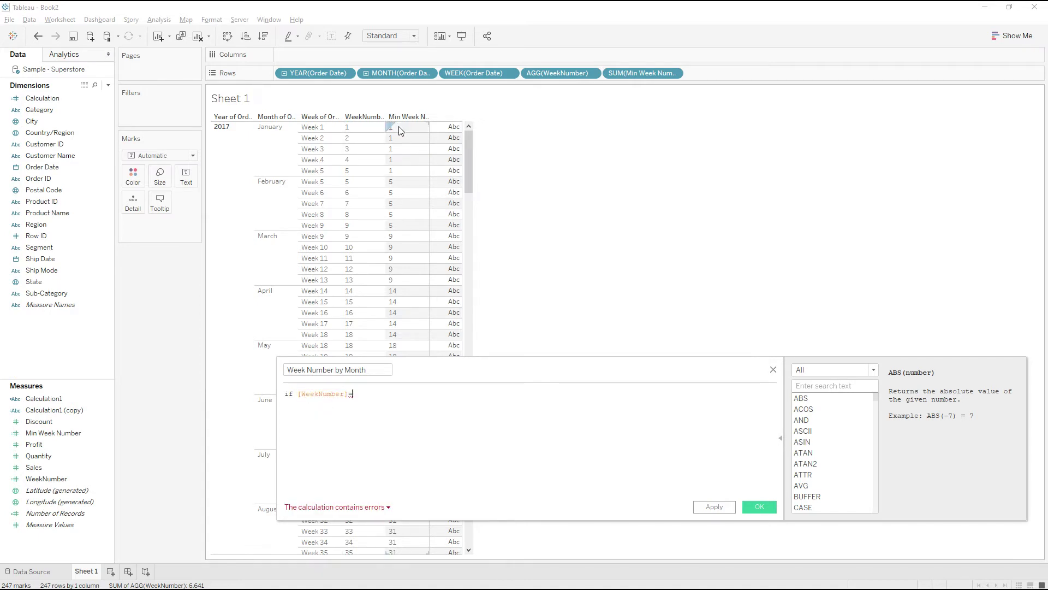
type("min")
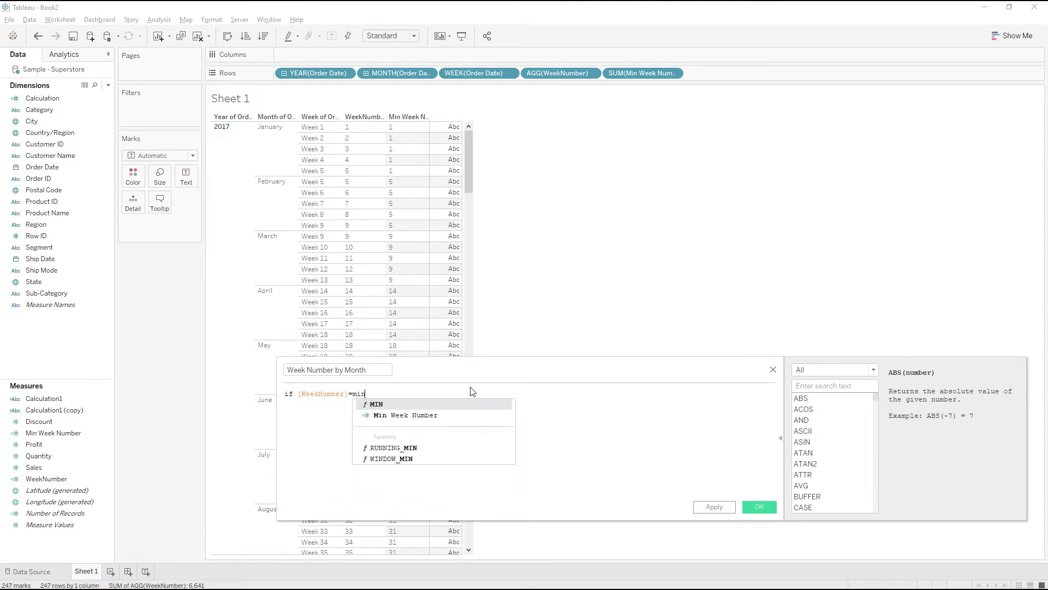
key("Down")
key("Return")
type("theb")
key("BackSpace")
type("n ")
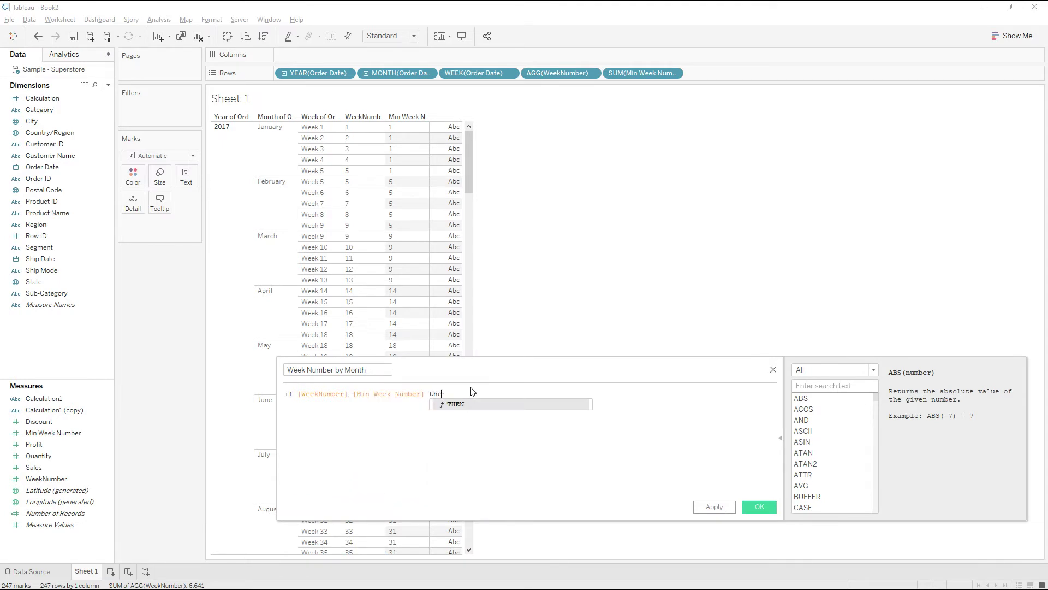
type("'W")
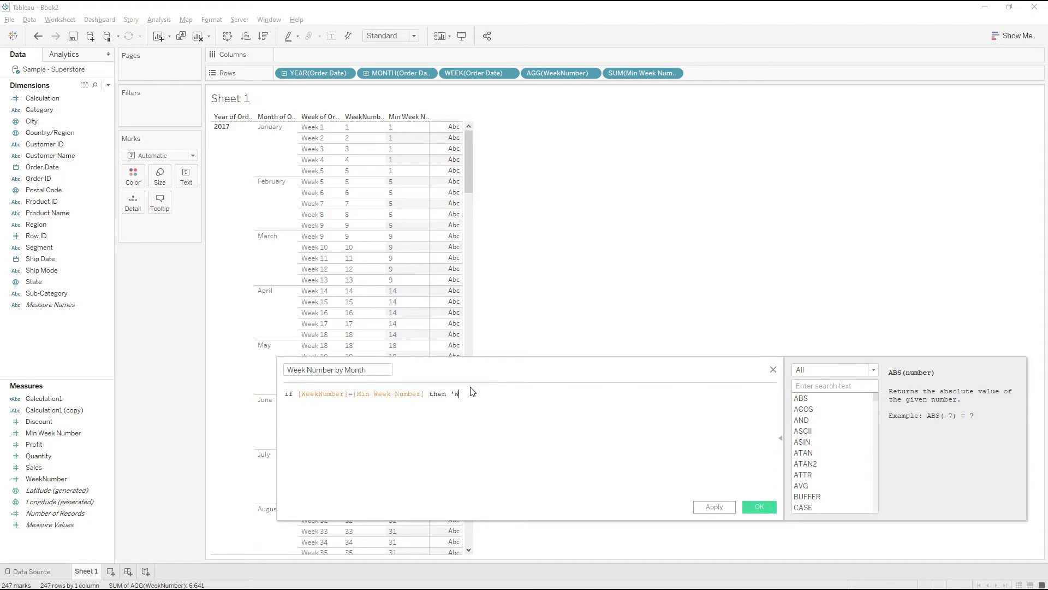
type("eek 1' ")
type("el")
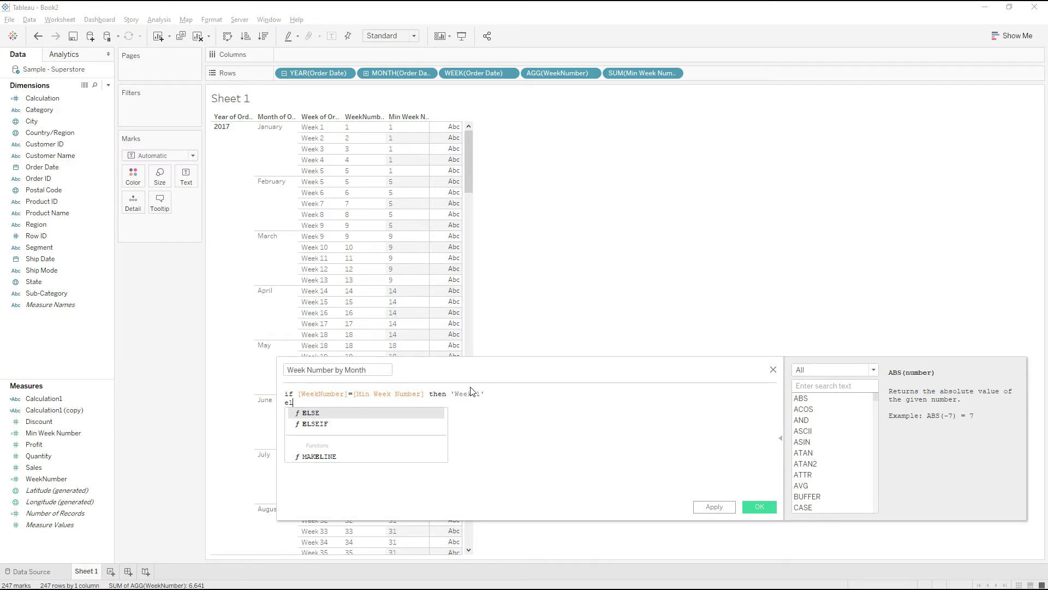
- Add the branch ELSEIF [WeekNumber]=[Min Week Number]+1 then 'Week 2'
key("Down")
key("Return")
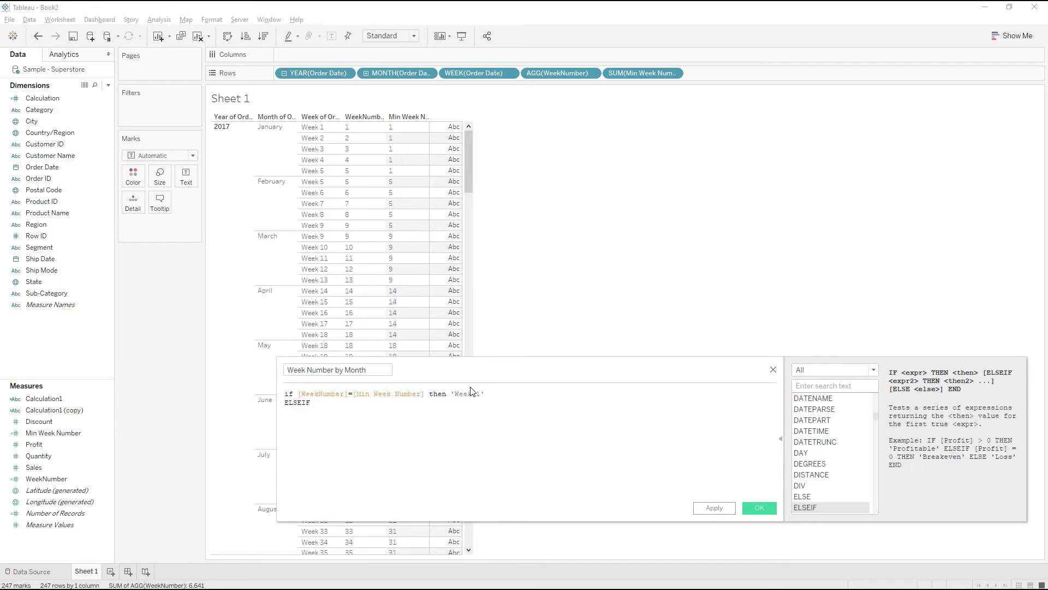
type("wee")
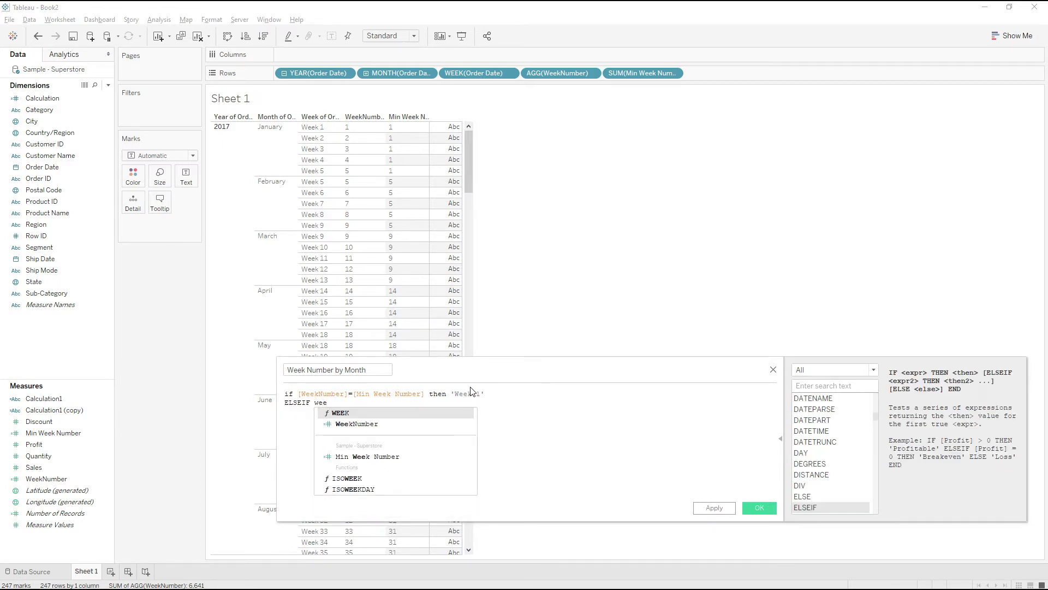
key("Down")
key("Return")
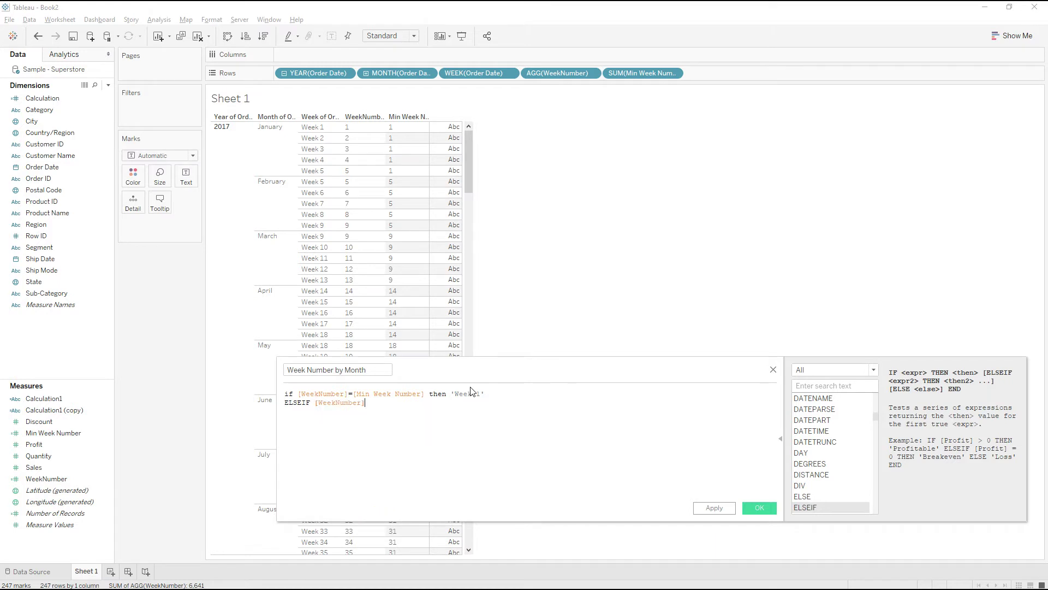
type("= min")
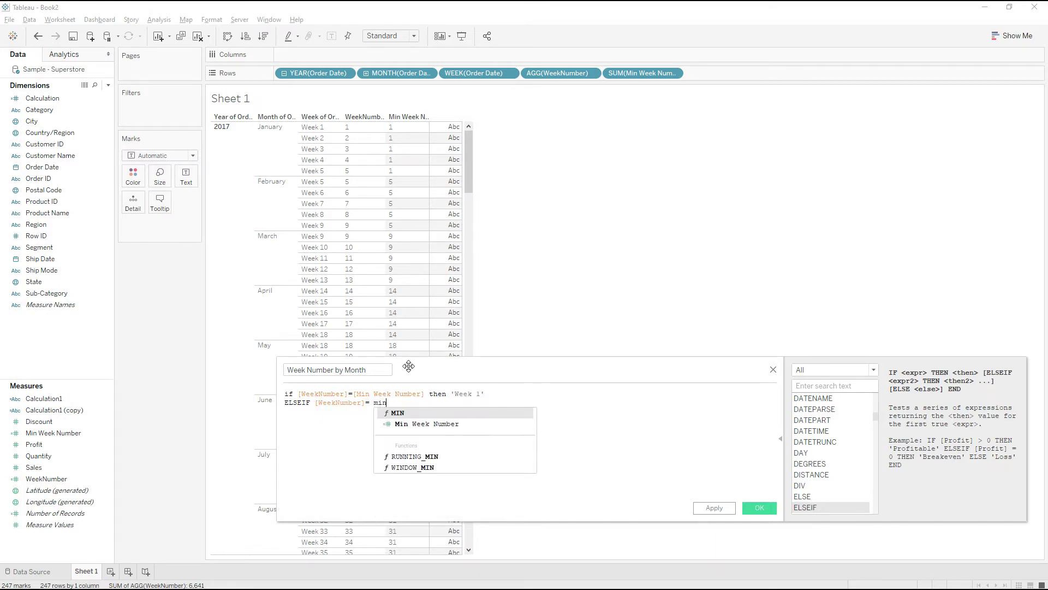
key("Down")
key("Return")
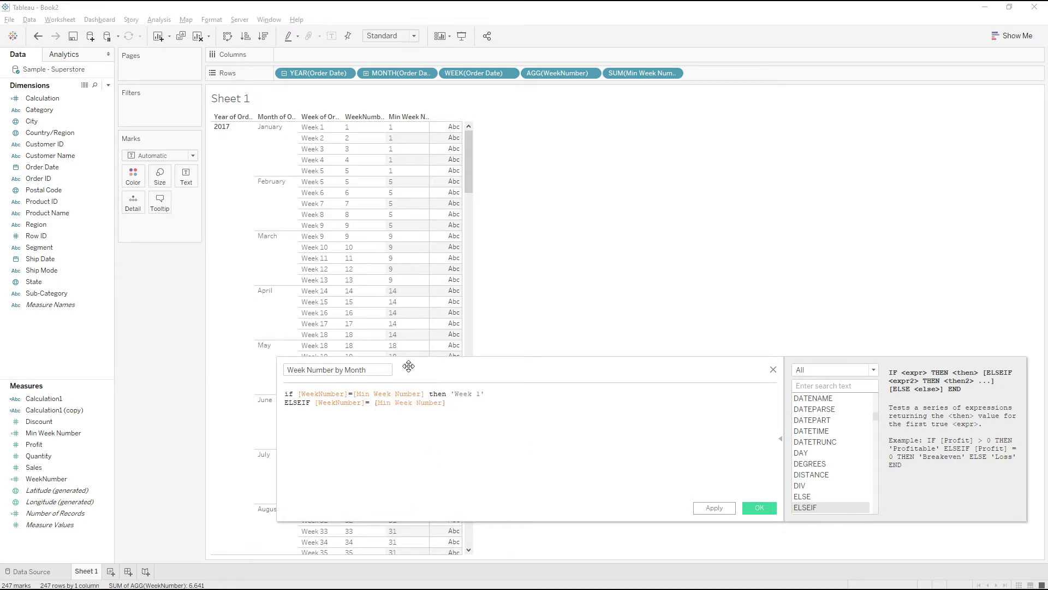
type("+1 then")
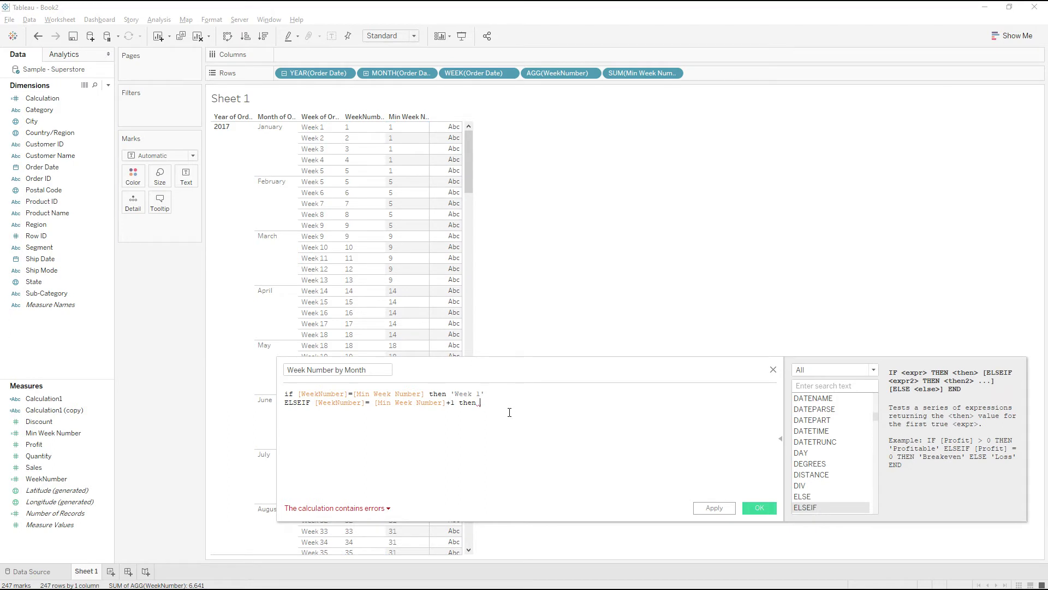
type("'Week 2'")
- Copy the second-condition ELSEIF line and paste it four more times below
left_click_drag(517, 403, 284, 403)
key("ctrl+c")
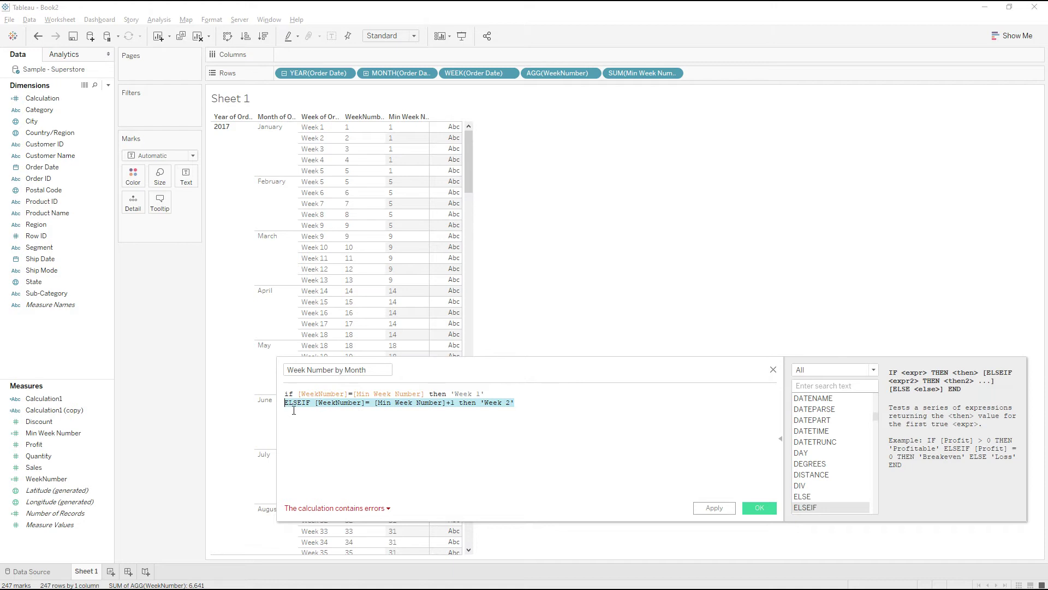
left_click(293, 410)
key("ctrl+v")
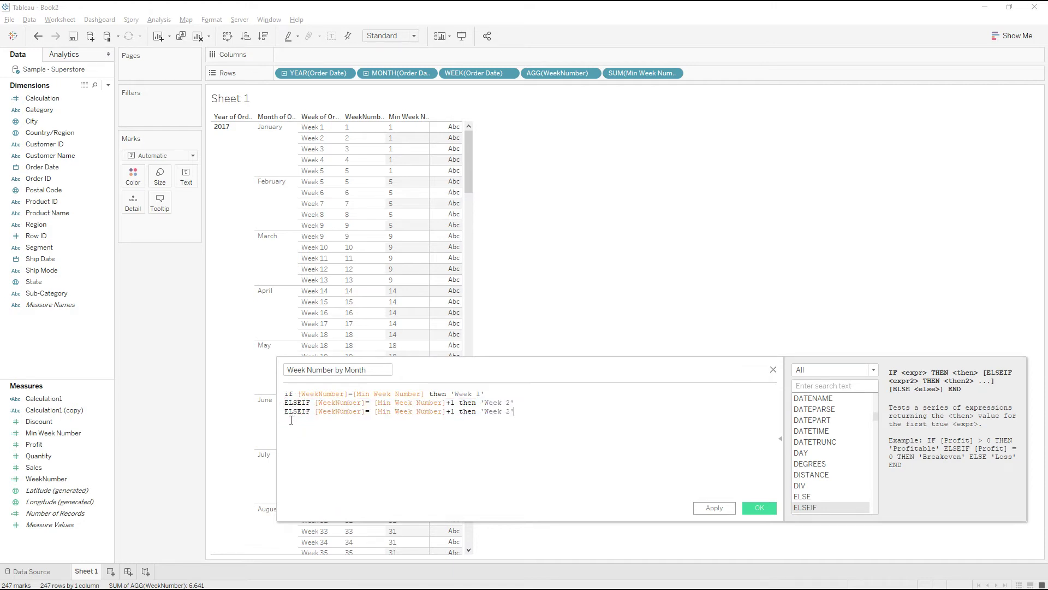
key("Return")
key("ctrl+v")
key("ctrl+v")
key("ctrl+v")
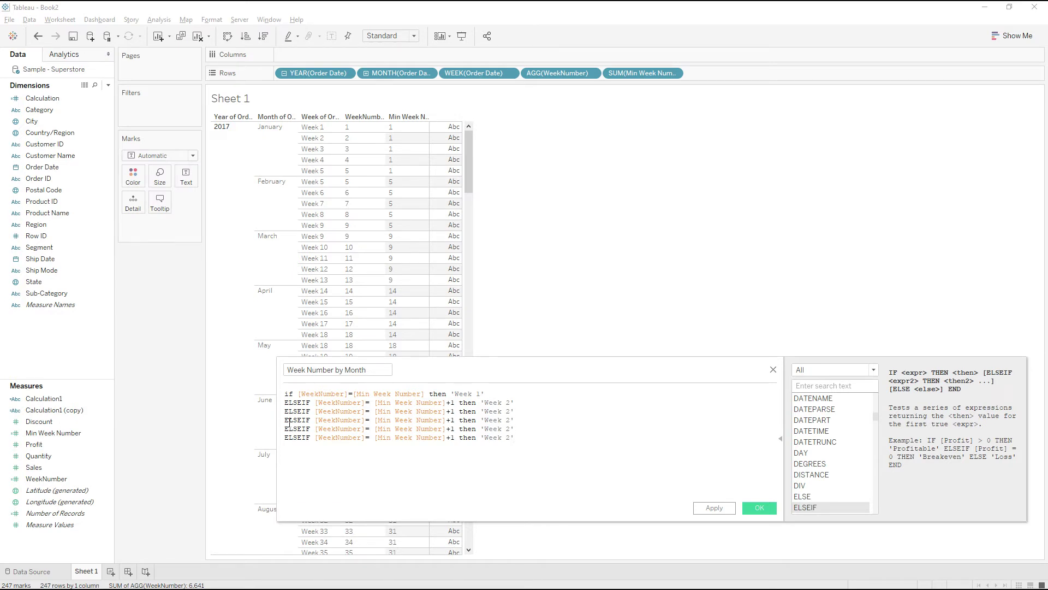
- Change lines 3 and 4 to offsets +2 and +3 labelled 'Week 3' and 'Week 4'
left_click(454, 412)
key("BackSpace")
type("2")
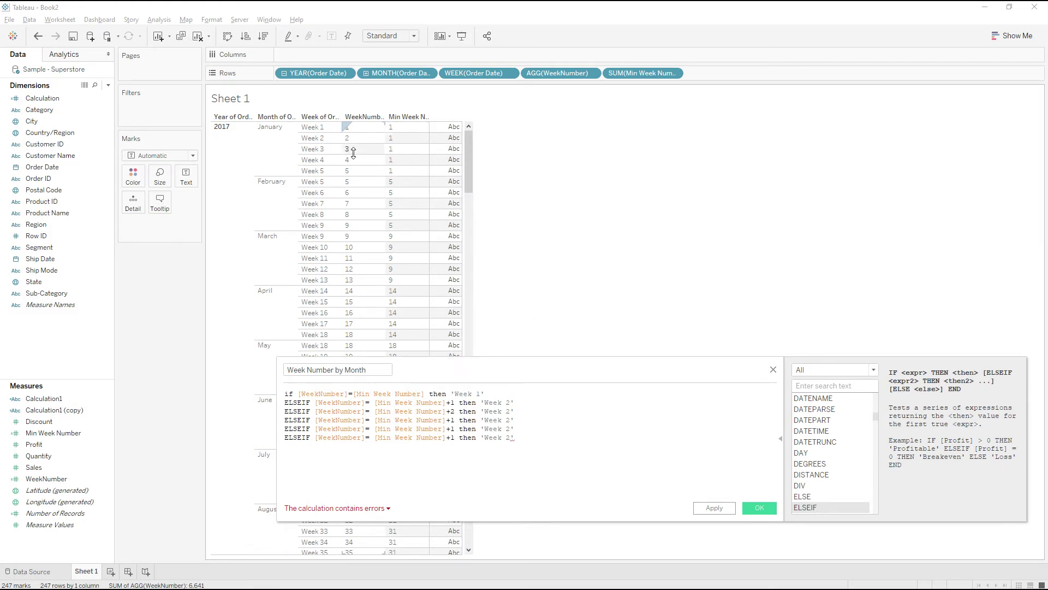
left_click(511, 412)
key("BackSpace")
type("3")
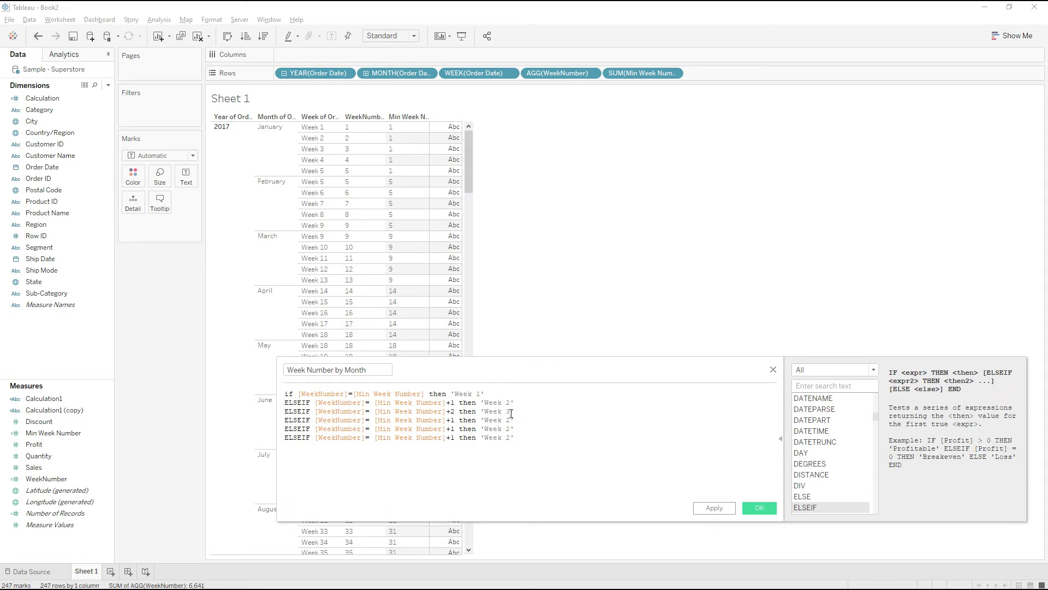
left_click(456, 419)
key("BackSpace")
type("3")
left_click(507, 419)
key("Delete")
type("4")
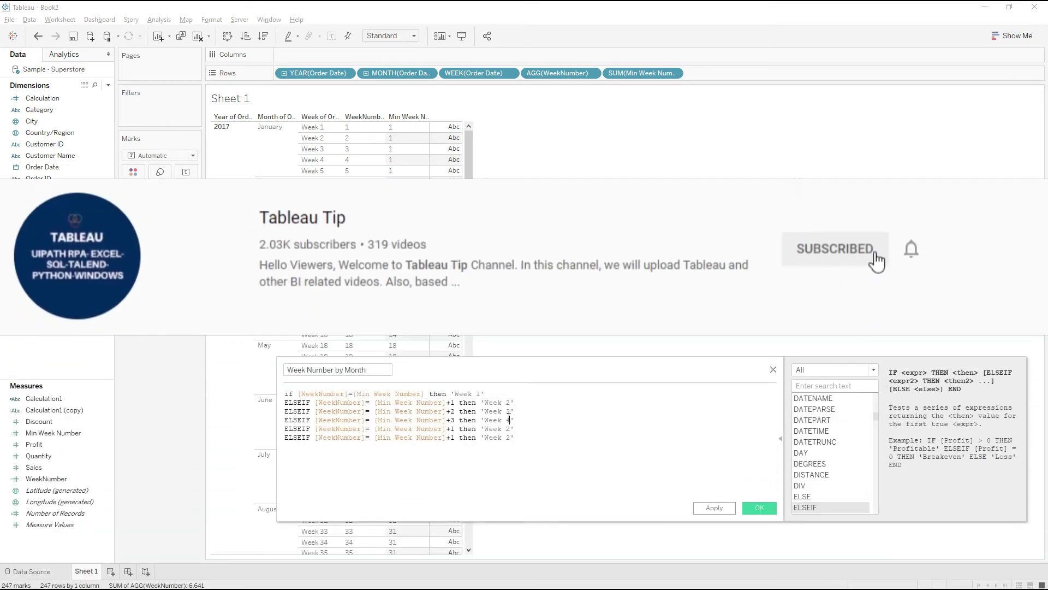
- Change lines 5 and 6 to offsets +4 and +5 labelled 'Week 5' and 'Week 6'
left_click(456, 430)
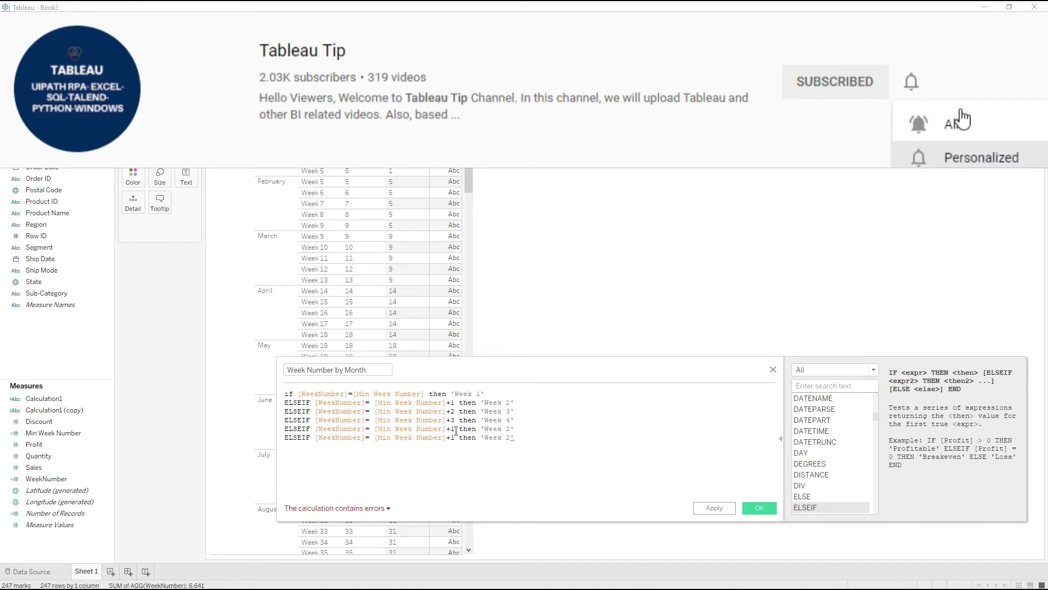
key("BackSpace")
type("4")
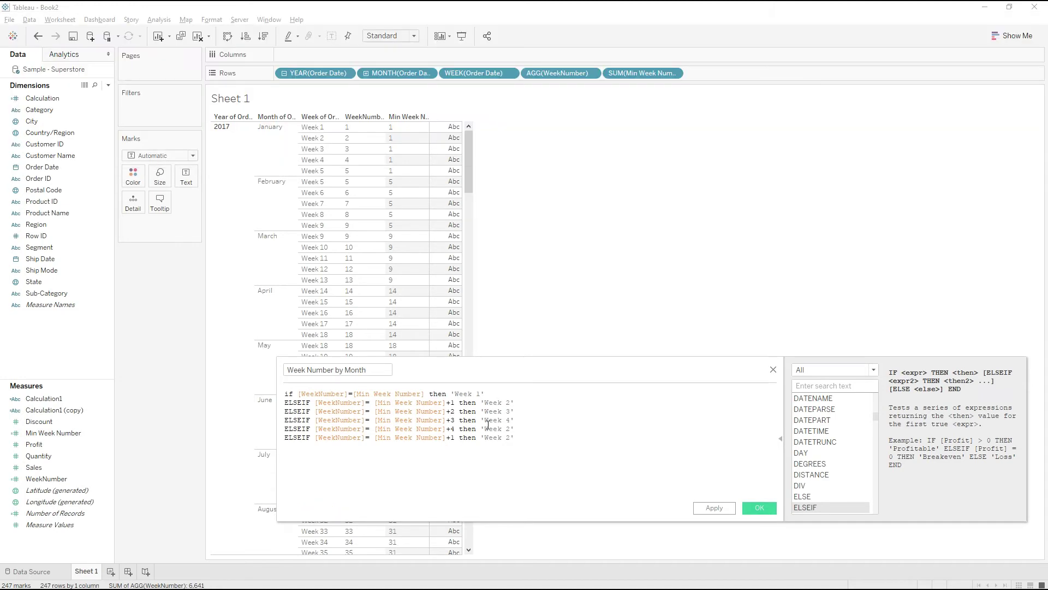
left_click(510, 429)
key("BackSpace")
type("5")
left_click(455, 437)
key("BackSpace")
type("6")
key("BackSpace")
type("5")
left_click(508, 438)
key("BackSpace")
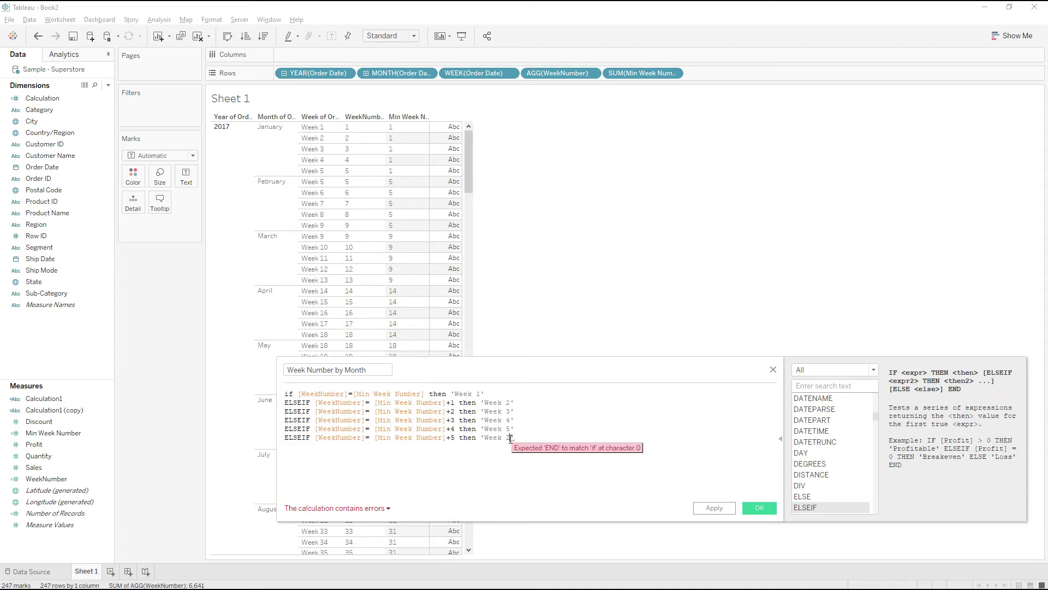
type("6")
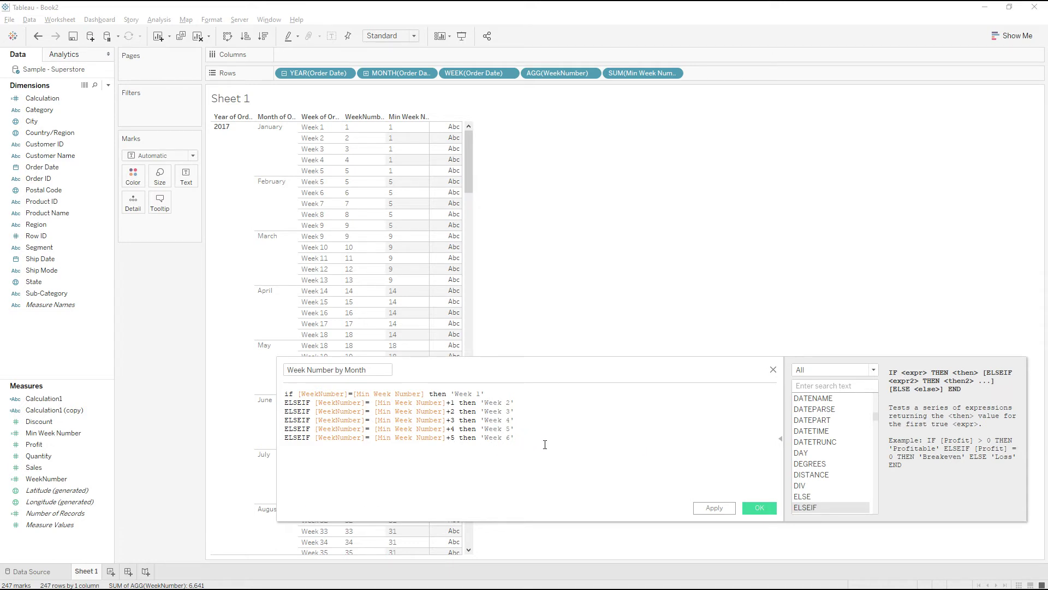
- Close the formula with END on a new final line
key("Return")
key("BackSpace")
key("Return")
type("END")
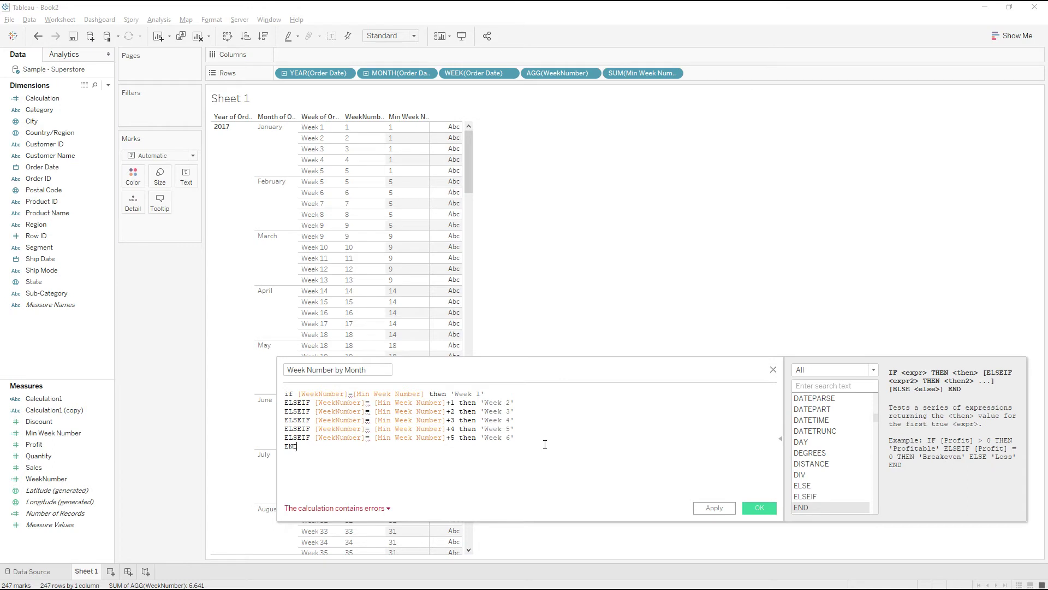
- Review the calculation errors, then wrap line 1's Min Week Number in attr()
left_click(309, 508)
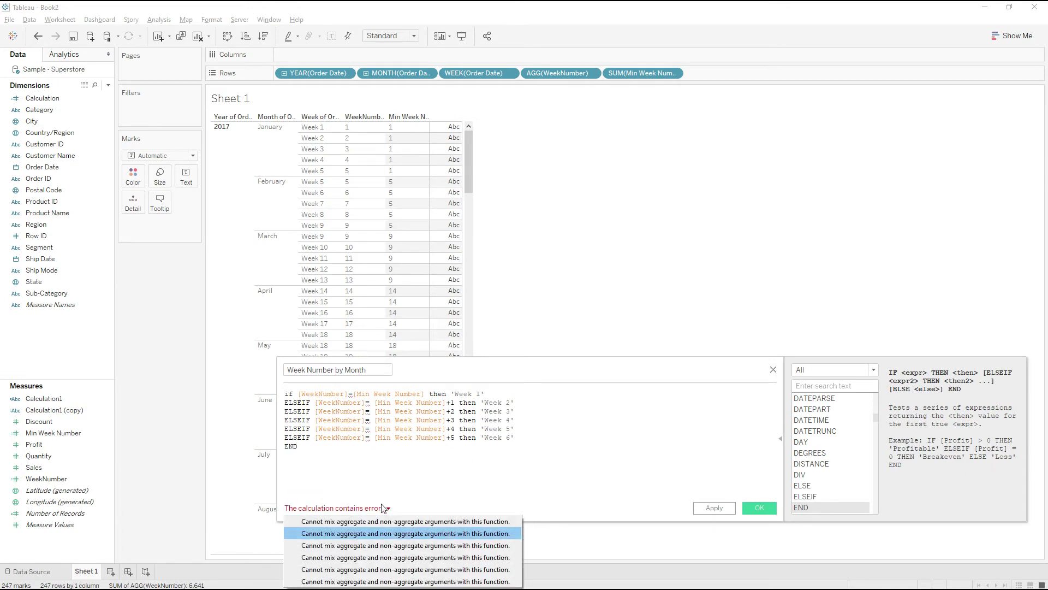
left_click(408, 464)
left_click(391, 394)
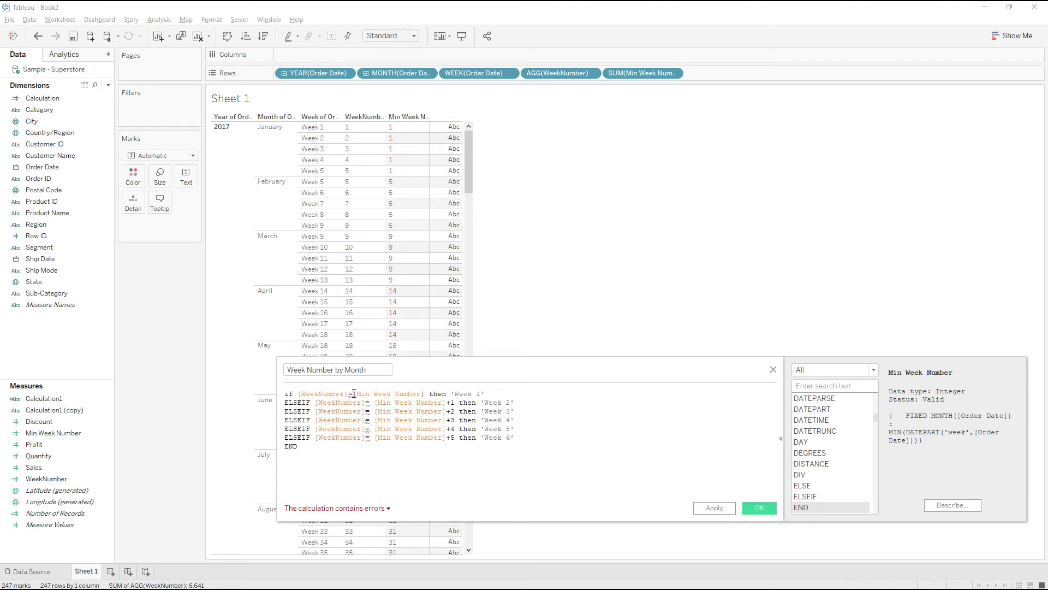
type("attr(")
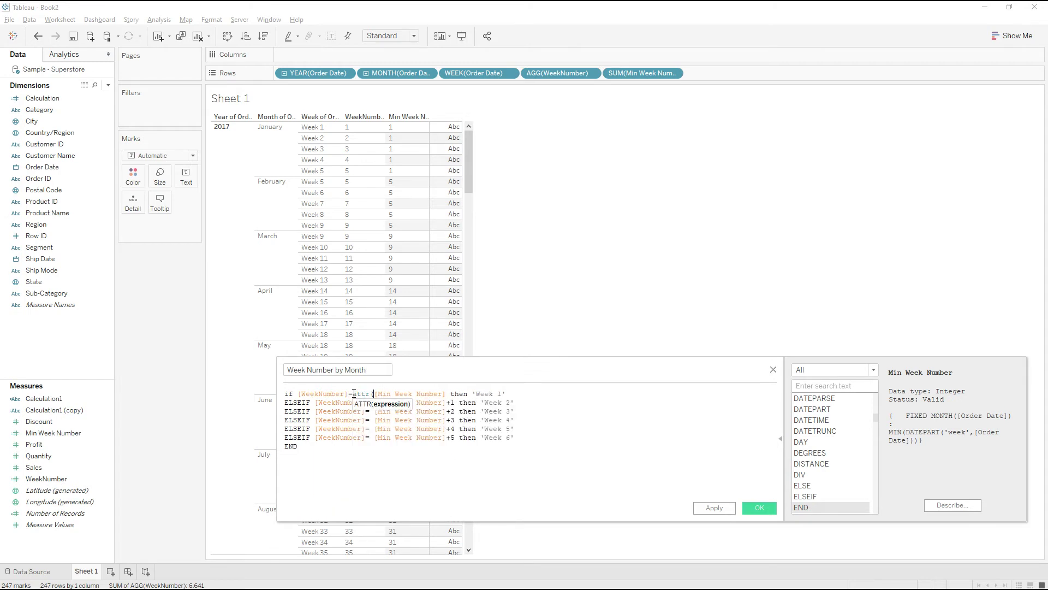
left_click(446, 393)
type(")")
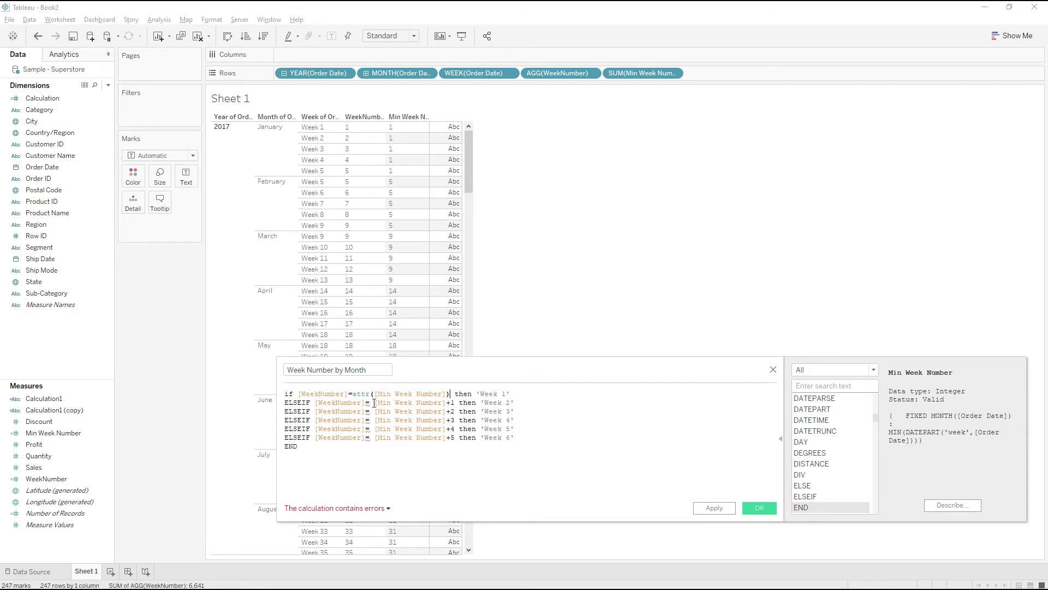
- Wrap Min Week Number in attr() on lines 2 and 3
left_click(375, 402)
type("attr(")
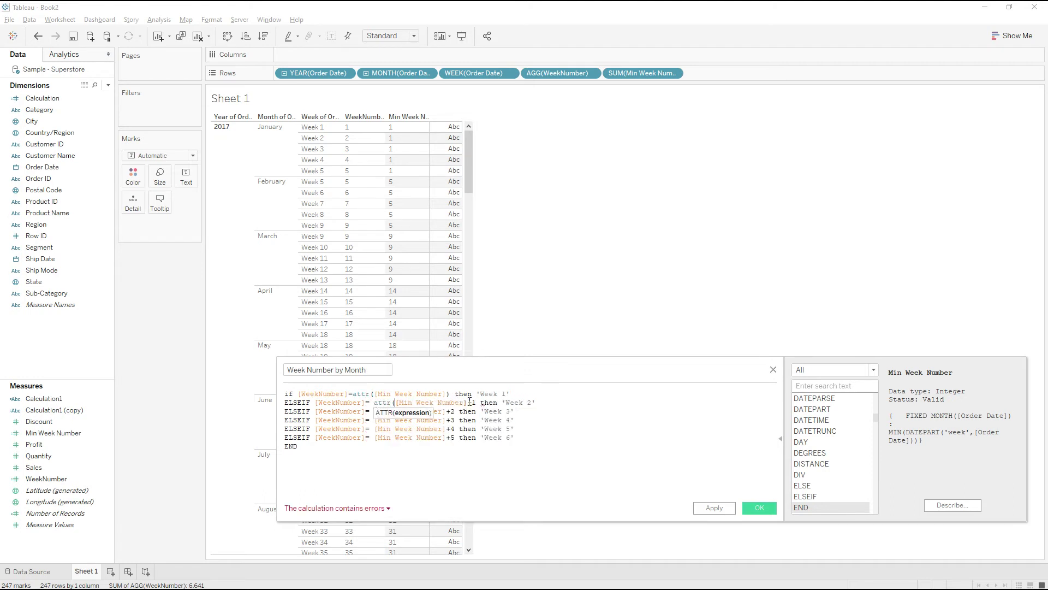
left_click(469, 402)
type(")")
left_click(377, 412)
type("attr(")
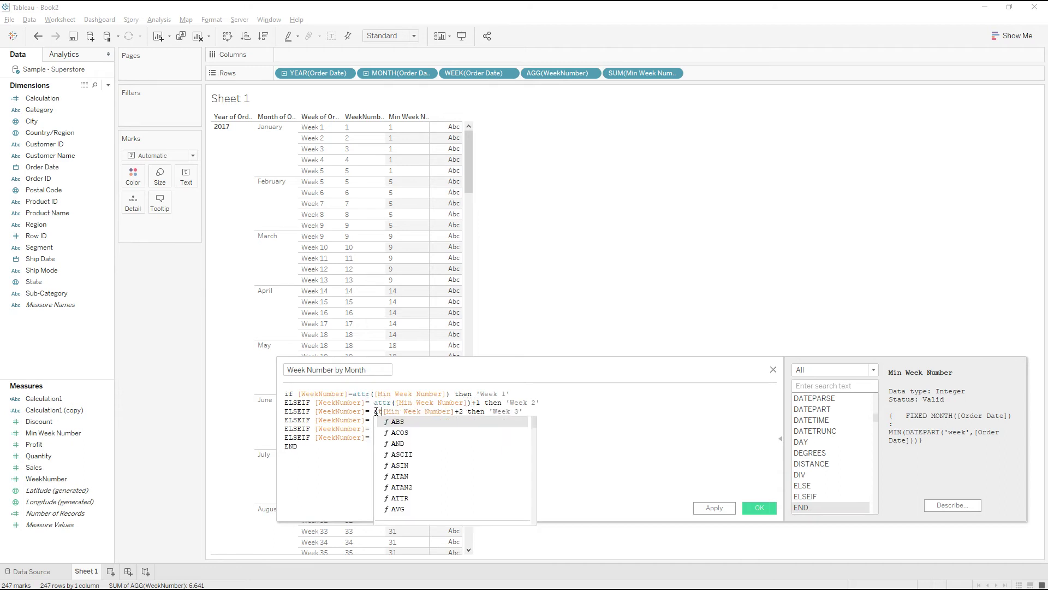
left_click(468, 411)
type(")")
- Wrap Min Week Number in attr() on lines 4 and 5, fixing the spelling on line 5
left_click(371, 418)
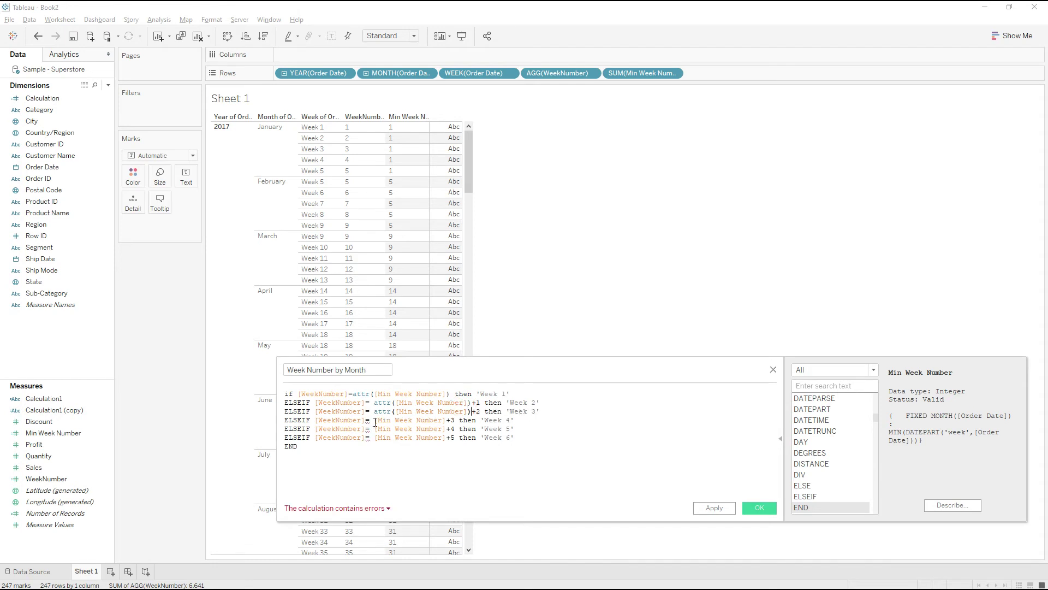
type("attr(")
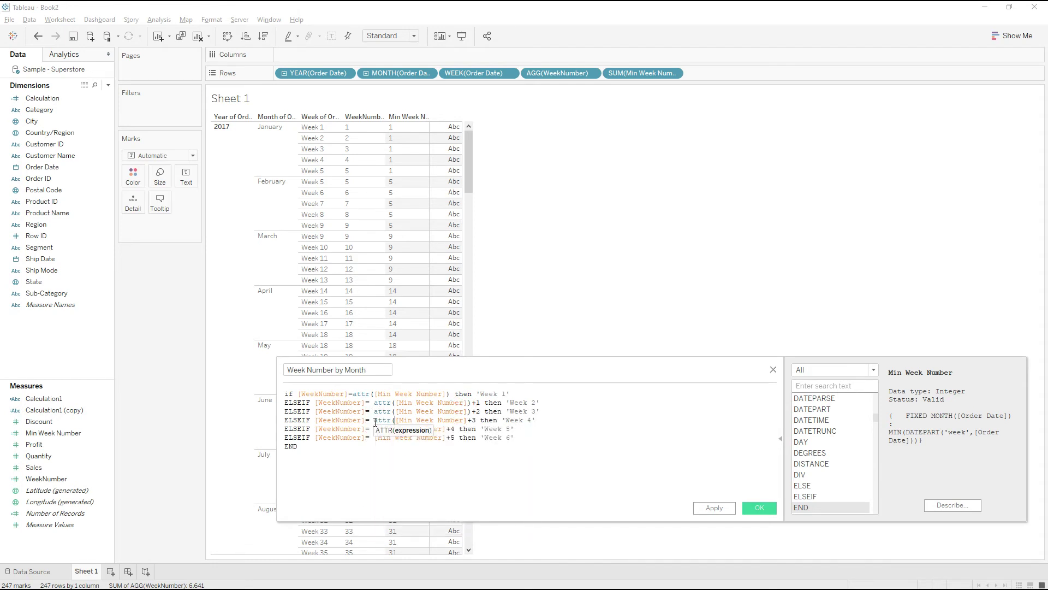
left_click(469, 420)
type(")")
left_click(375, 430)
type("attr(")
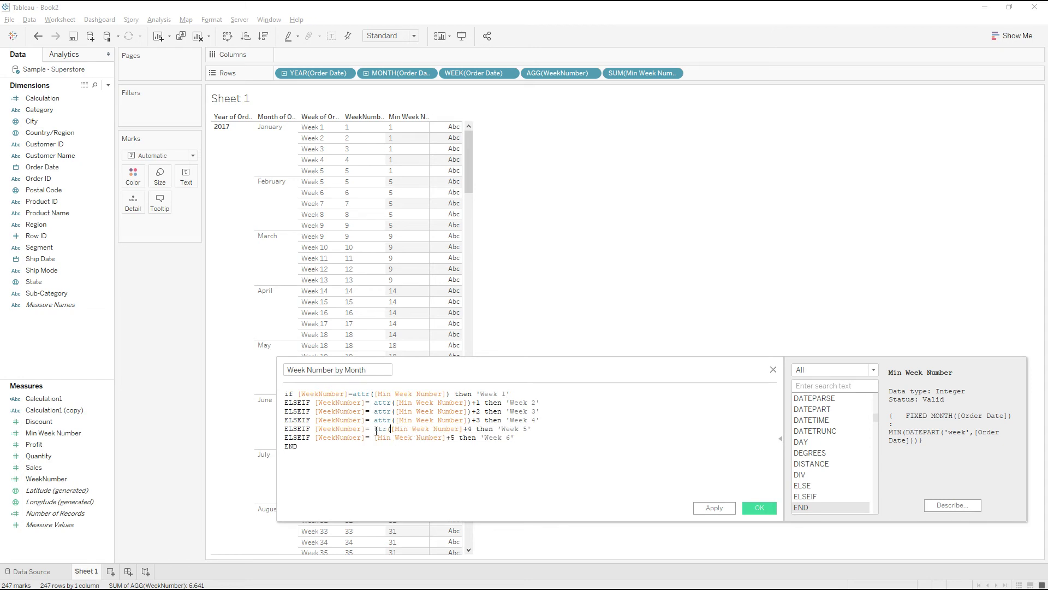
left_click(375, 428)
type("a")
left_click(375, 429)
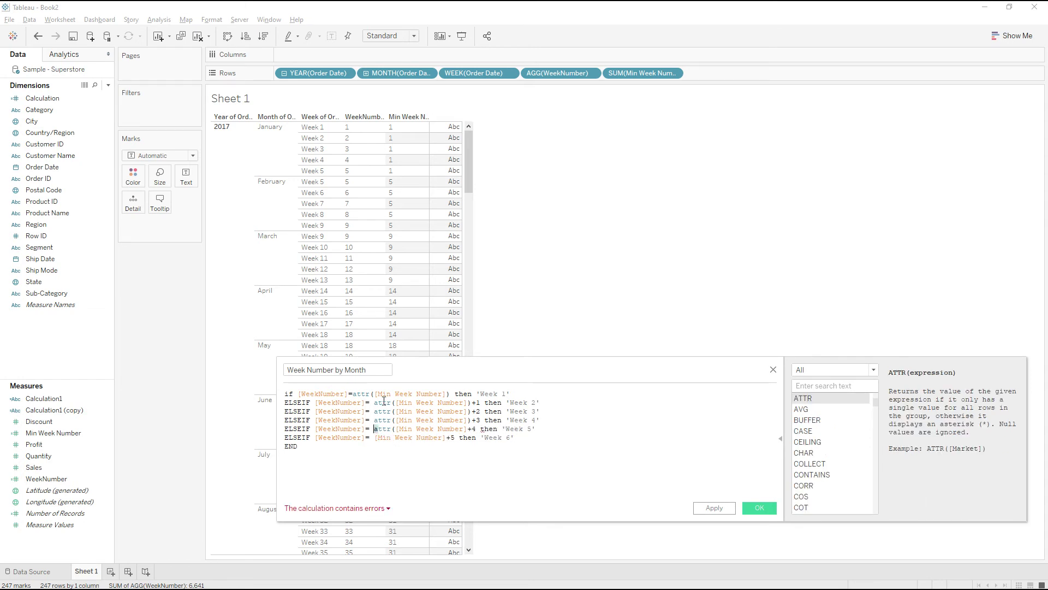
left_click(469, 429)
type(")")
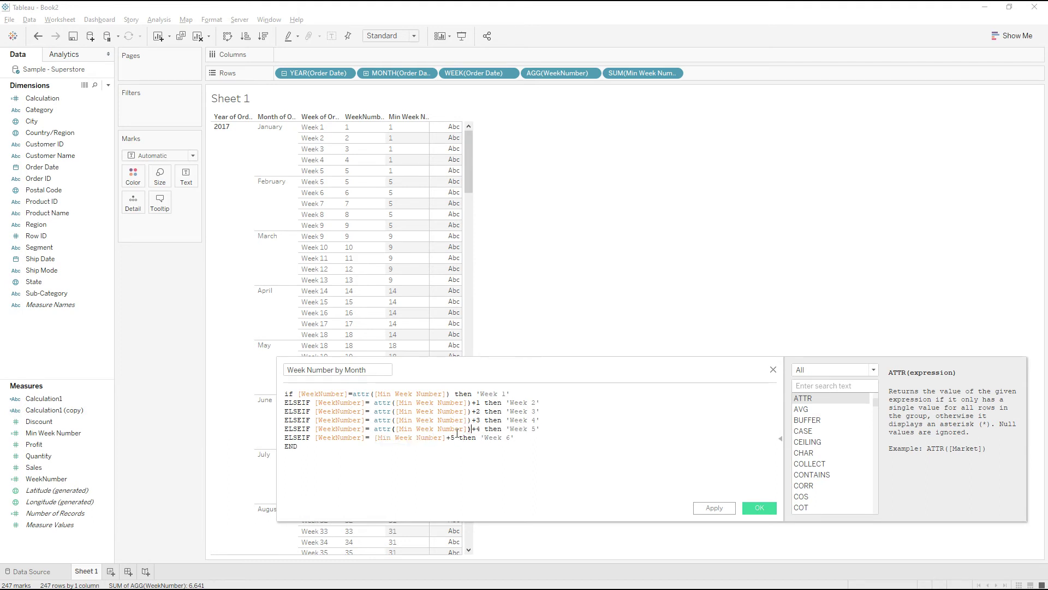
- Wrap line 6's Min Week Number in attr() so the calculation validates
left_click(376, 437)
type("attr(")
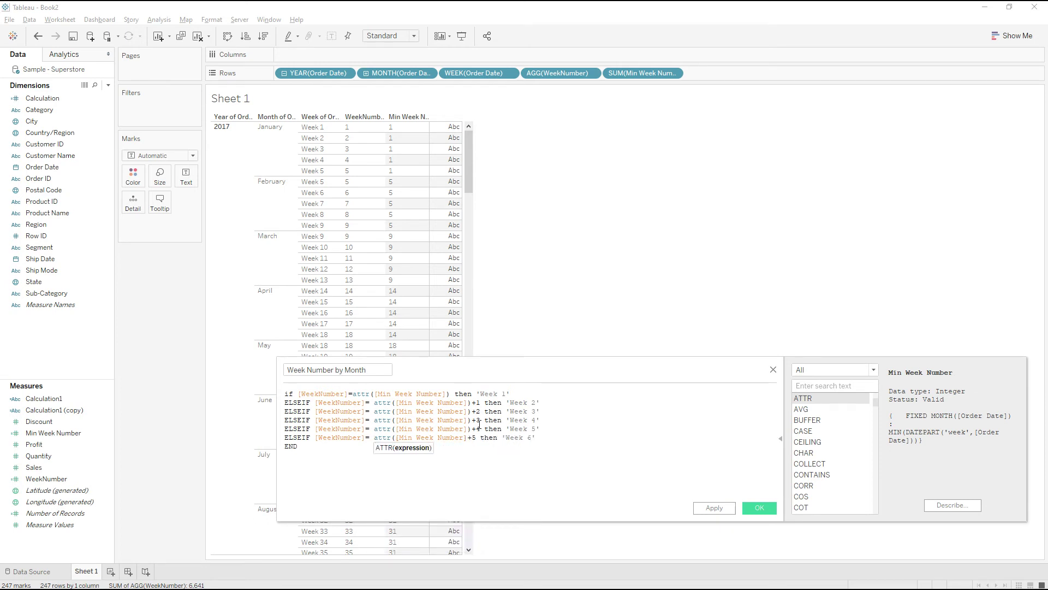
left_click(467, 437)
type(")")
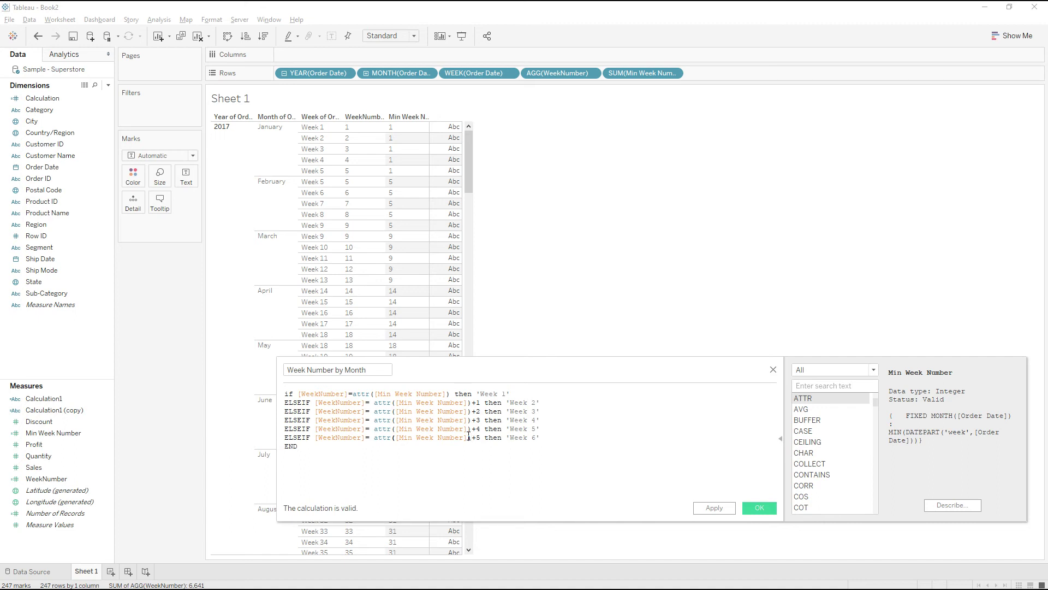
- Apply and save the Week Number by Month calculation, then add it to the Rows shelf
left_click(704, 509)
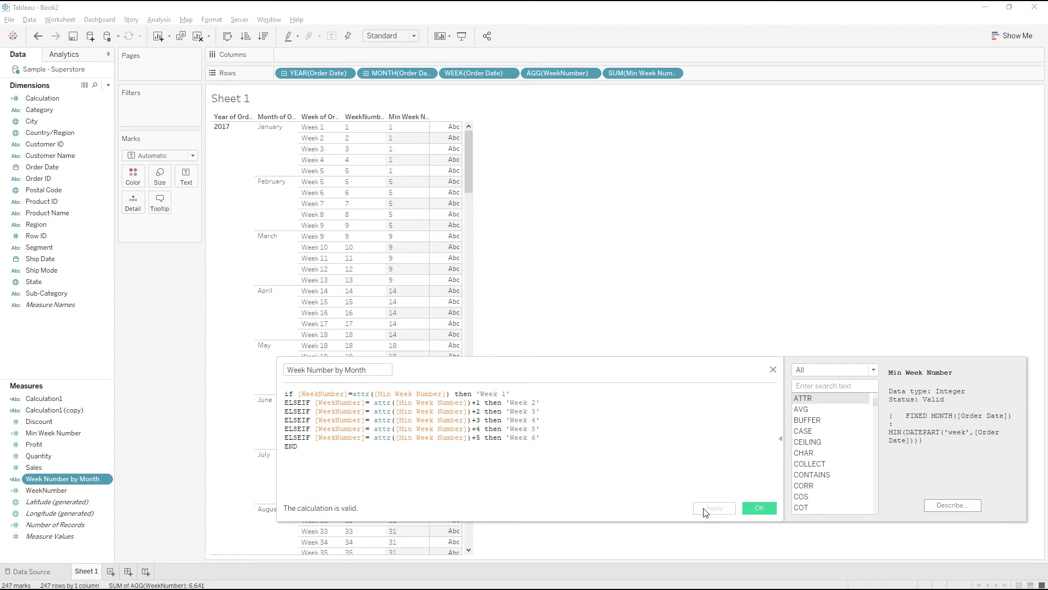
left_click(761, 507)
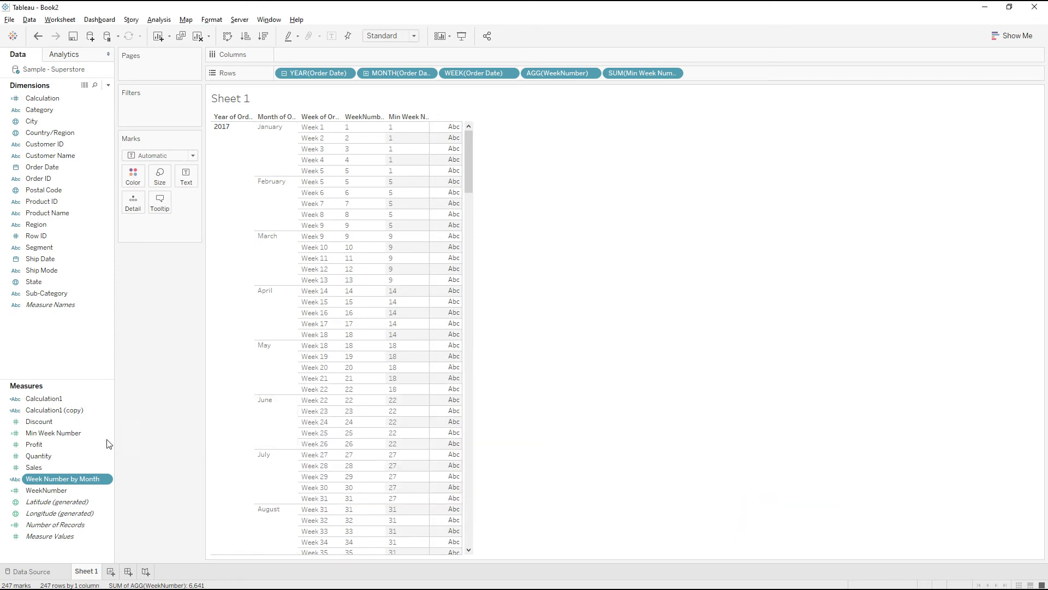
left_click_drag(66, 478, 738, 75)
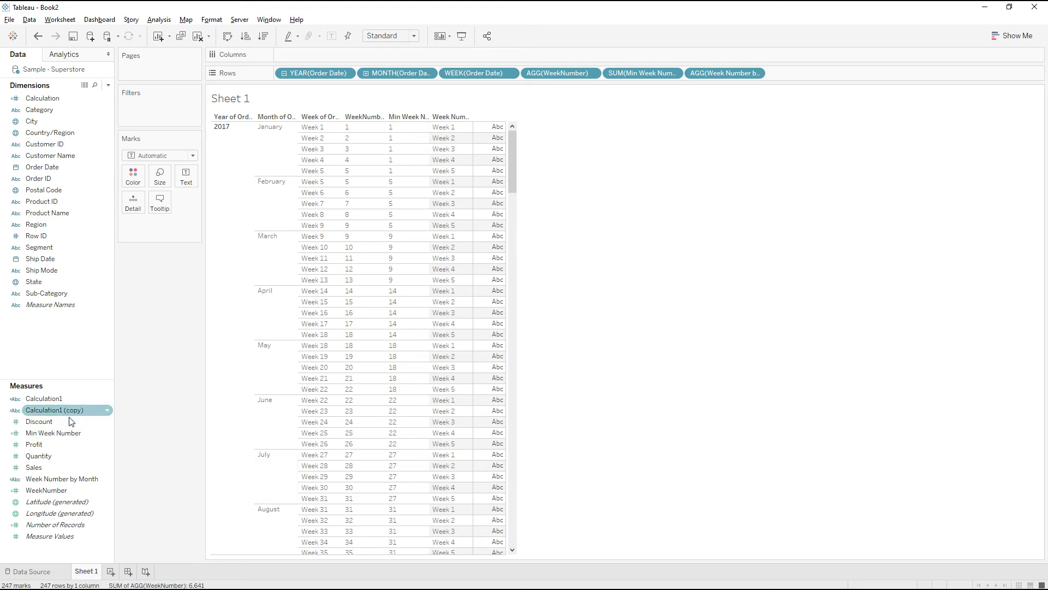
- Reopen the Week Number by Month formula and replace attr with MIN on line 1
right_click(65, 478)
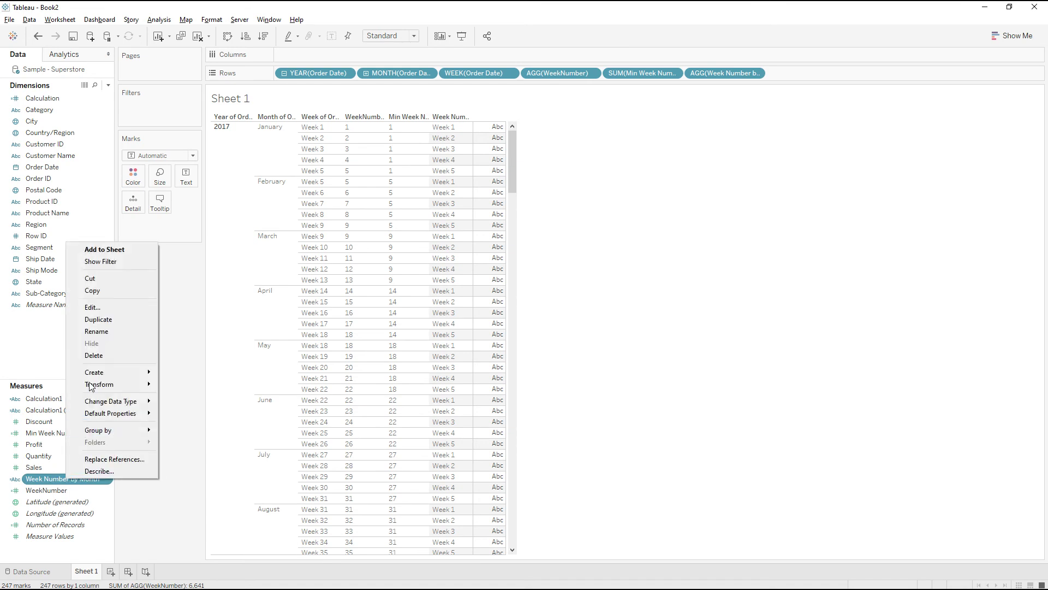
left_click(104, 307)
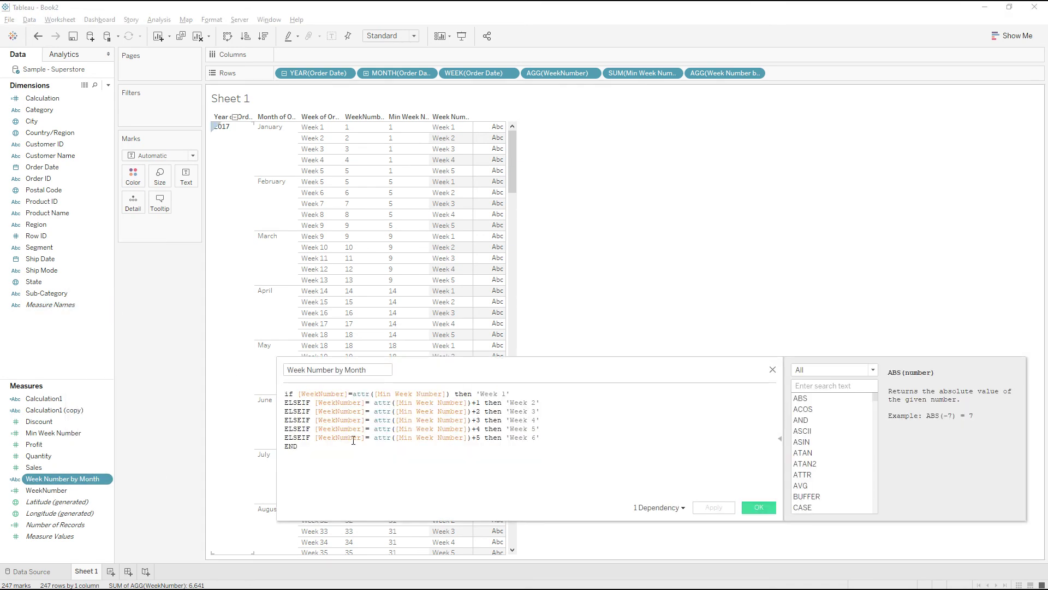
double_click(362, 394)
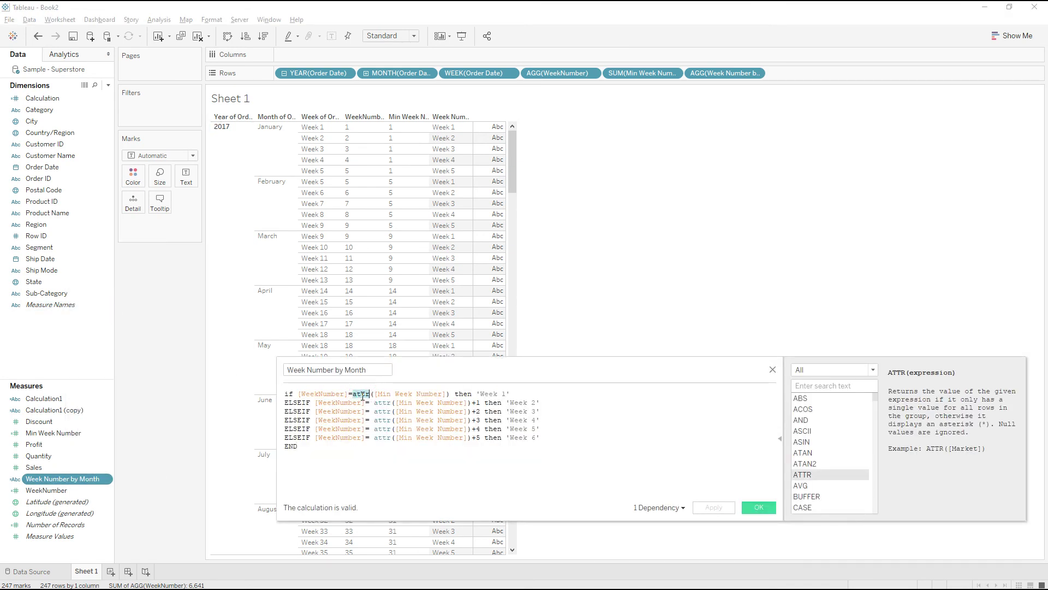
type("min")
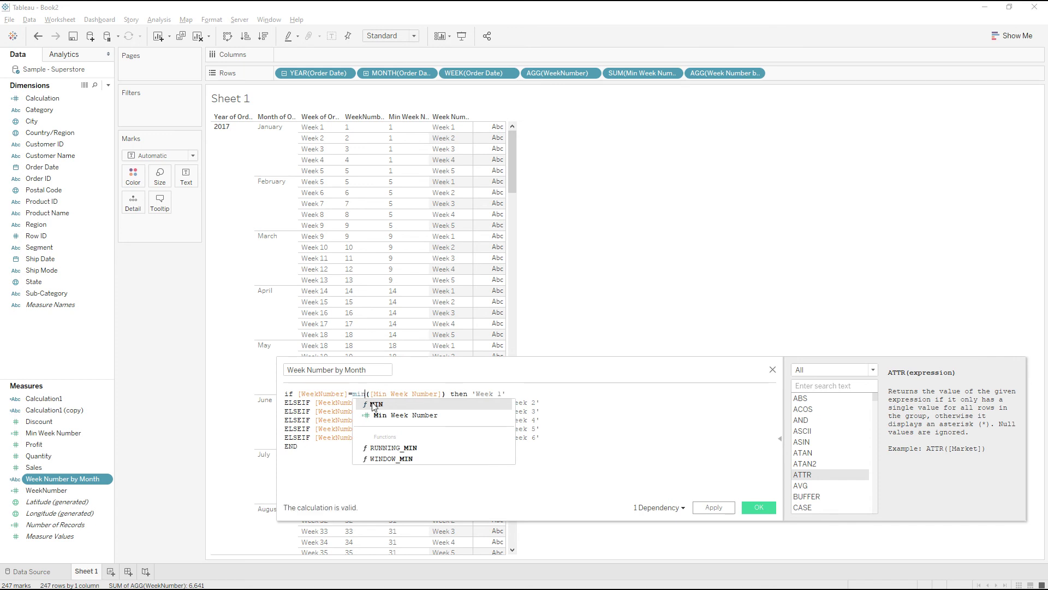
left_click(375, 404)
double_click(359, 393)
key("ctrl+c")
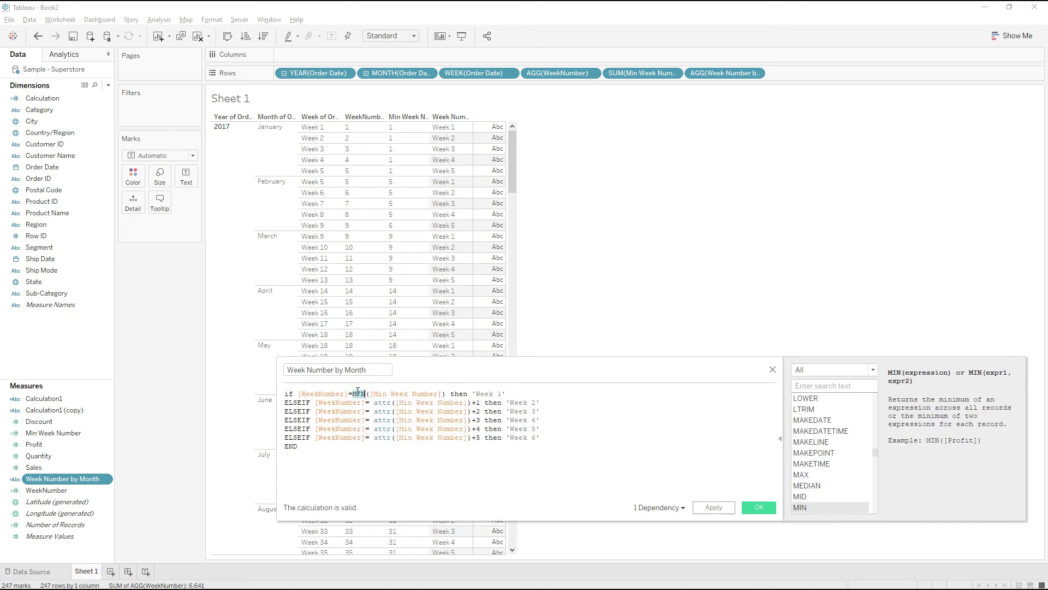
- Replace attr with MIN on lines 2 through 5
double_click(383, 403)
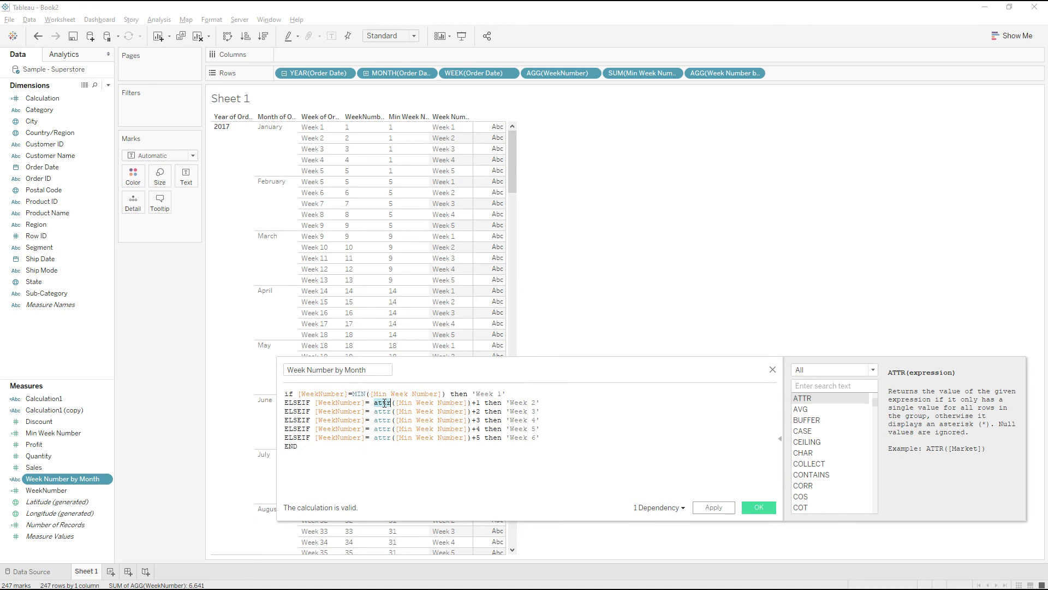
key("ctrl+v")
left_click(368, 486)
double_click(381, 410)
key("ctrl+v")
left_click(371, 452)
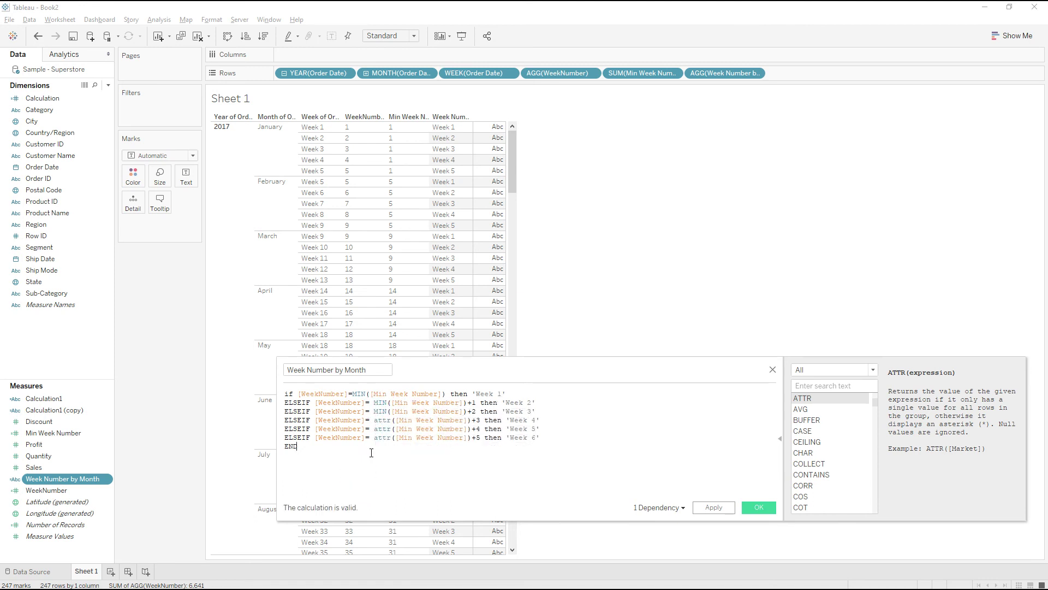
double_click(382, 420)
key("ctrl+v")
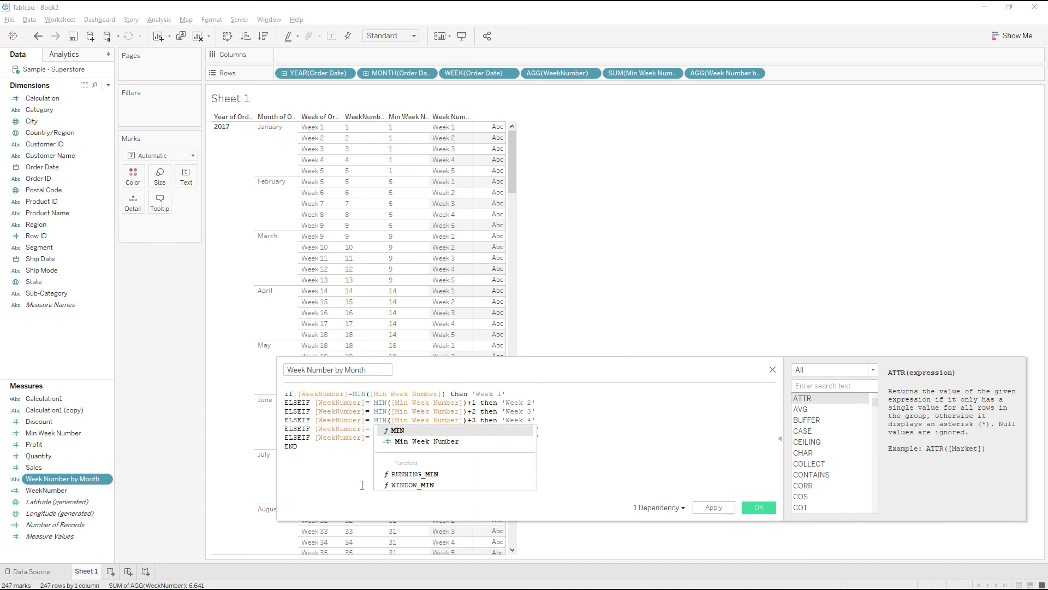
left_click(362, 485)
double_click(381, 428)
key("ctrl+v")
left_click(356, 474)
- Replace attr with MIN on line 6 and save the formula
left_click(382, 440)
double_click(382, 438)
key("ctrl+v")
left_click(346, 477)
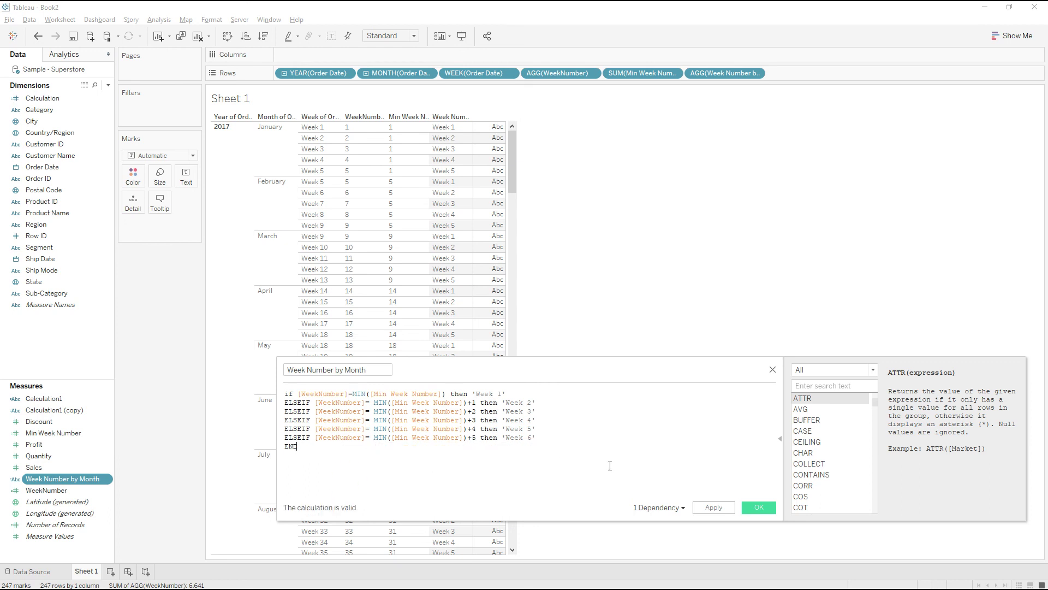
left_click(756, 508)
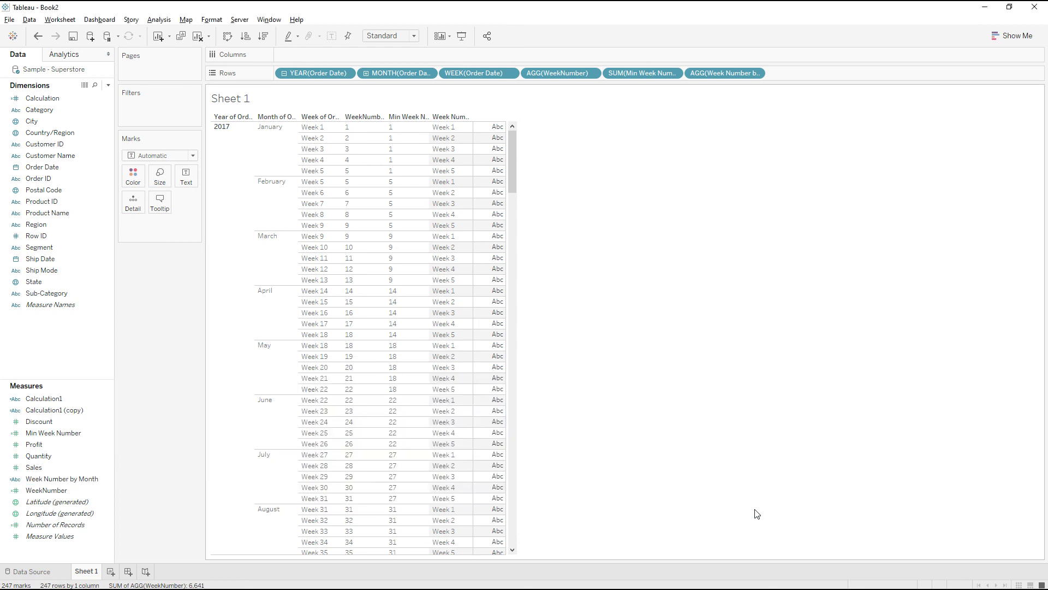